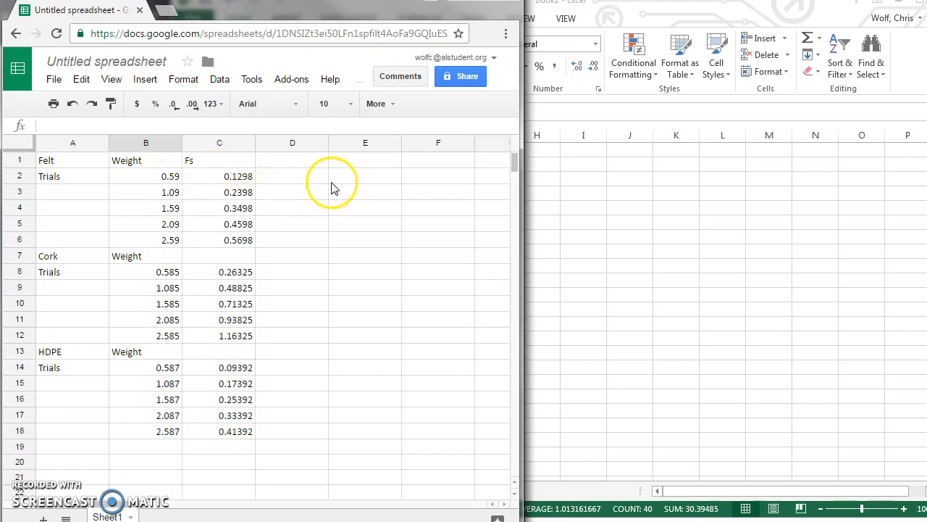
Insert a new chart of the Scatter type and bring up its What data? range picker.
{"action": "left_click", "coordinate": [151, 80]}
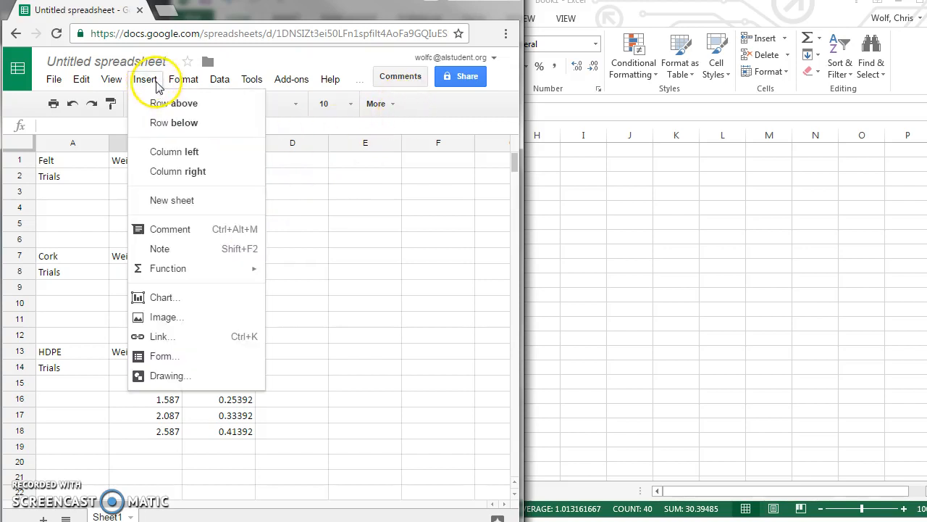
{"action": "left_click", "coordinate": [158, 301]}
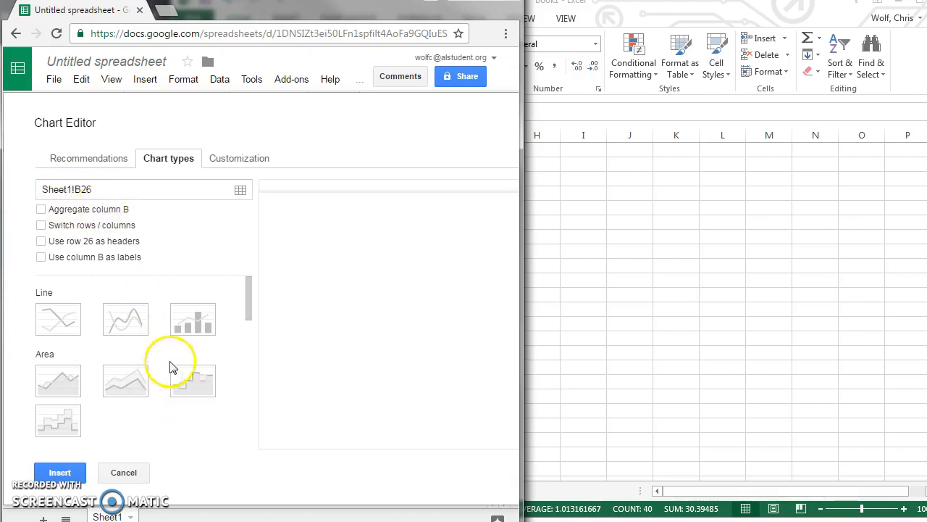
{"action": "scroll", "coordinate": [170, 355], "scroll_direction": "down", "scroll_amount": 5}
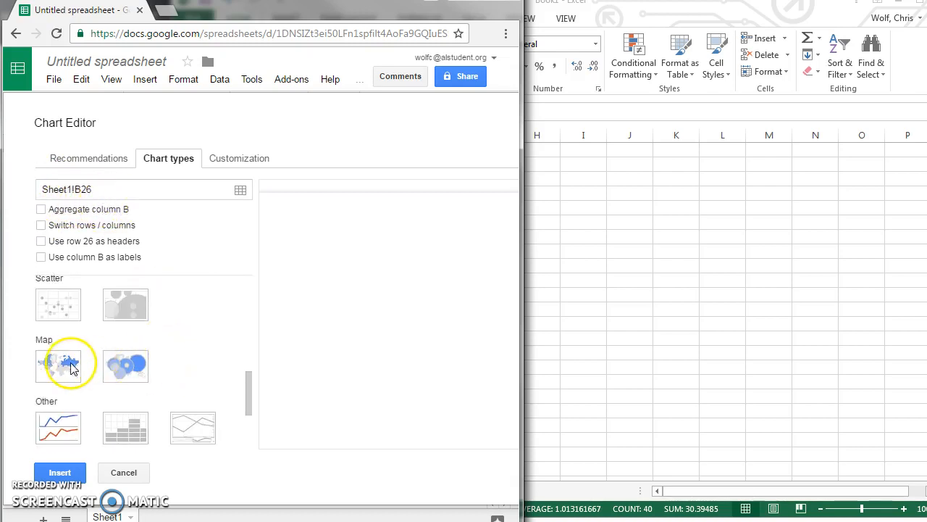
{"action": "scroll", "coordinate": [72, 351], "scroll_direction": "up", "scroll_amount": 2}
{"action": "left_click", "coordinate": [55, 377]}
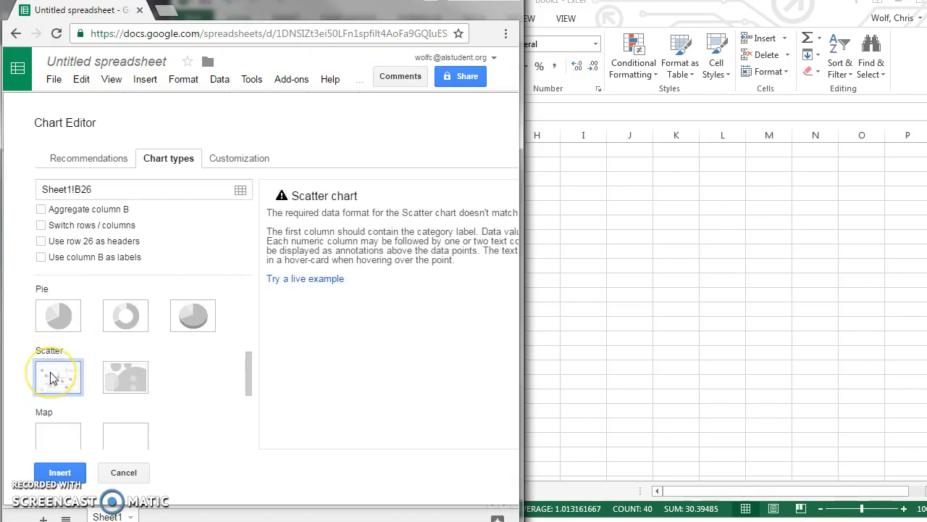
{"action": "left_click", "coordinate": [241, 191]}
{"action": "left_click_drag", "start_coordinate": [145, 119], "coordinate": [433, 131]}
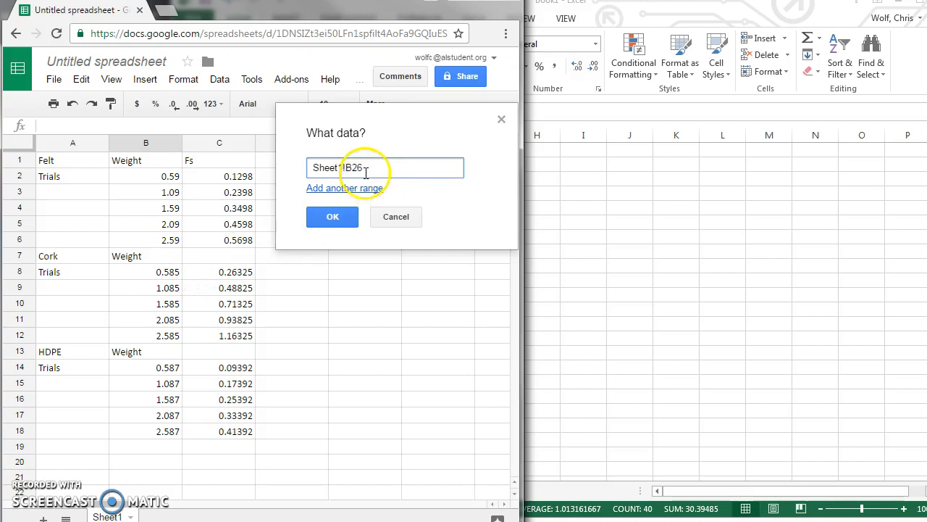
Set the chart's data ranges to Sheet1!B1:B6 and Sheet1!C1:C6.
{"action": "left_click", "coordinate": [354, 189]}
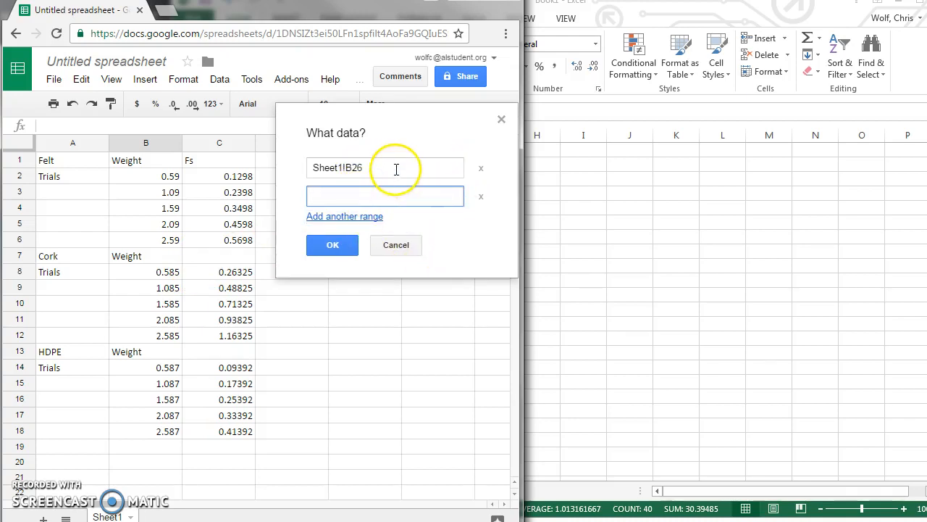
{"action": "left_click_drag", "start_coordinate": [387, 167], "coordinate": [313, 166]}
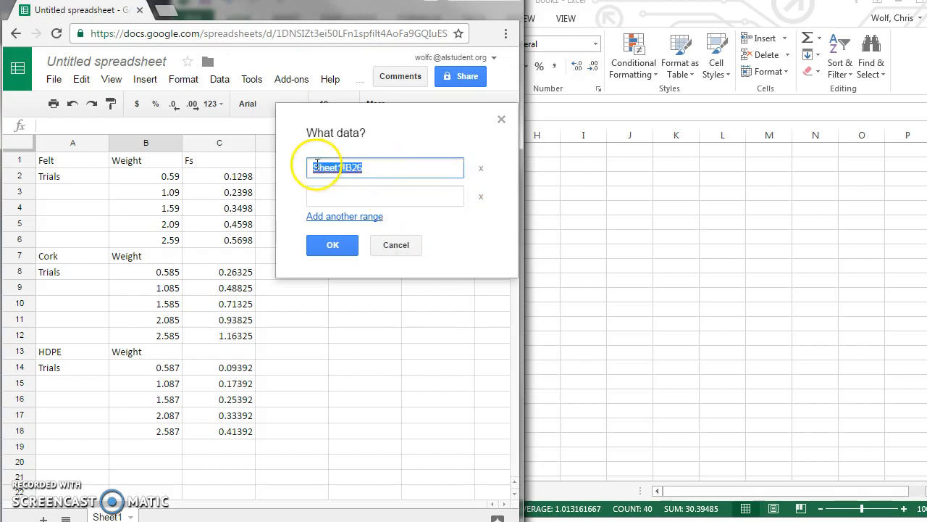
{"action": "left_click_drag", "start_coordinate": [127, 163], "coordinate": [155, 239]}
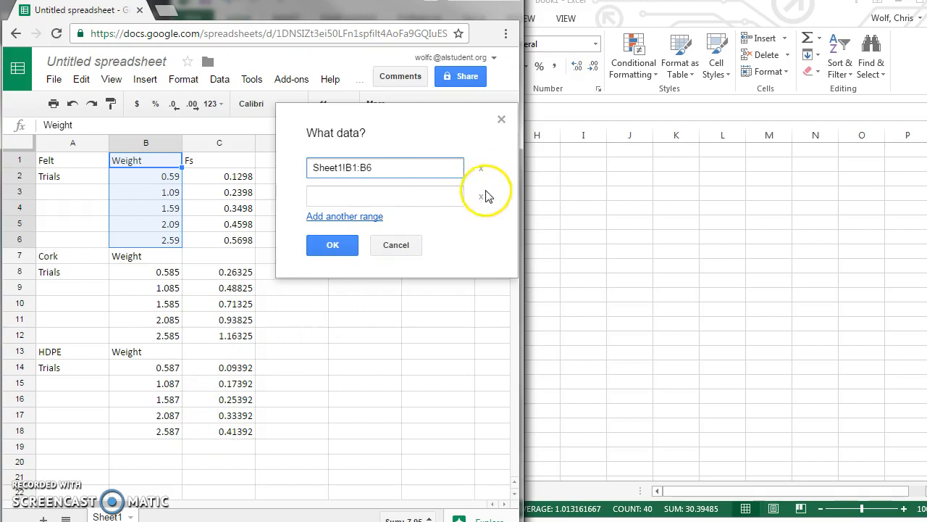
{"action": "left_click", "coordinate": [452, 198]}
{"action": "left_click_drag", "start_coordinate": [203, 160], "coordinate": [214, 244]}
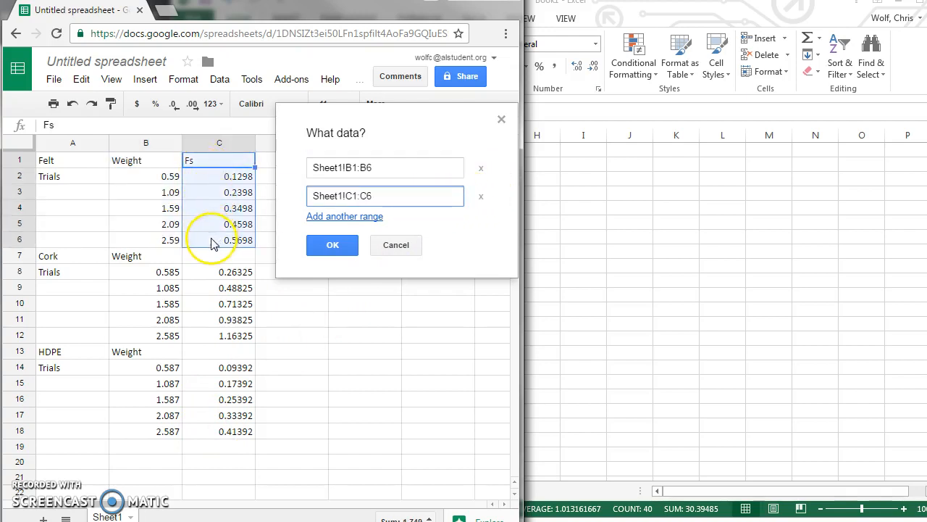
{"action": "left_click", "coordinate": [328, 248]}
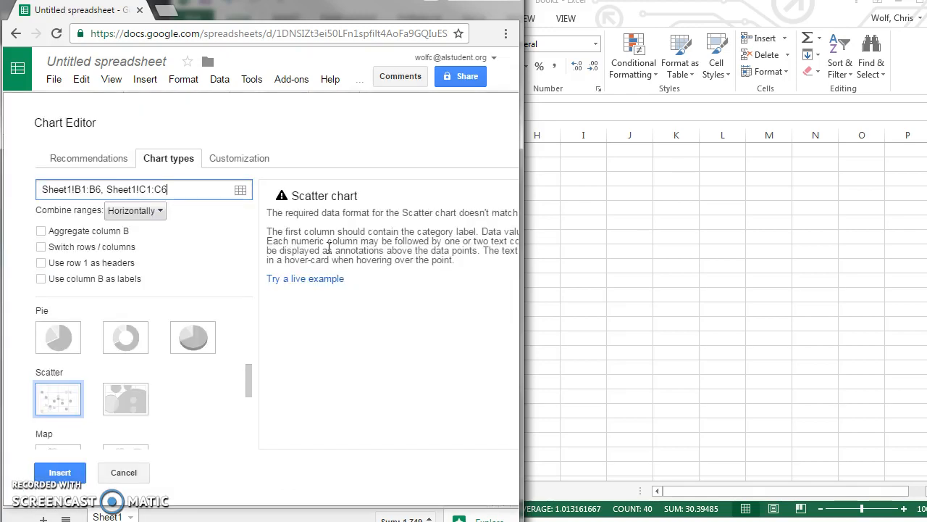
Keep Scatter as the chart type and preview the scatter data format example.
{"action": "left_click", "coordinate": [58, 406]}
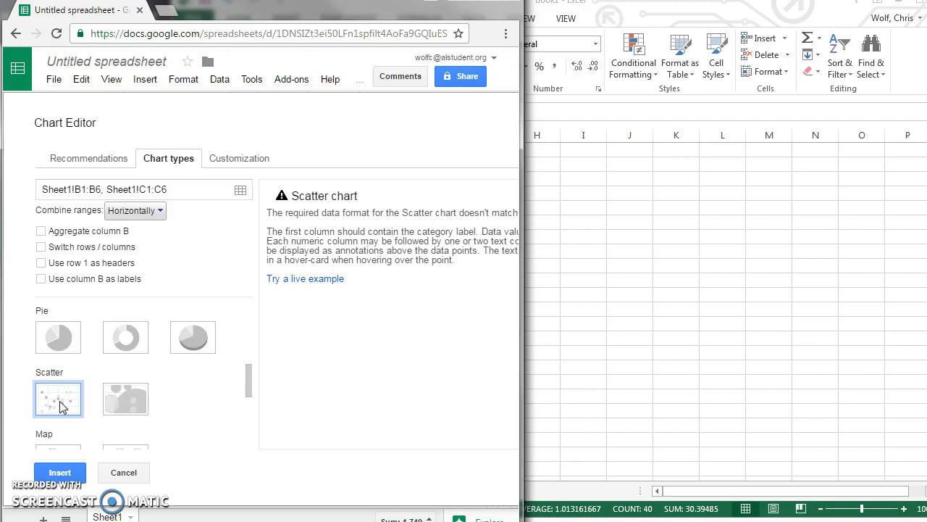
{"action": "left_click", "coordinate": [303, 279]}
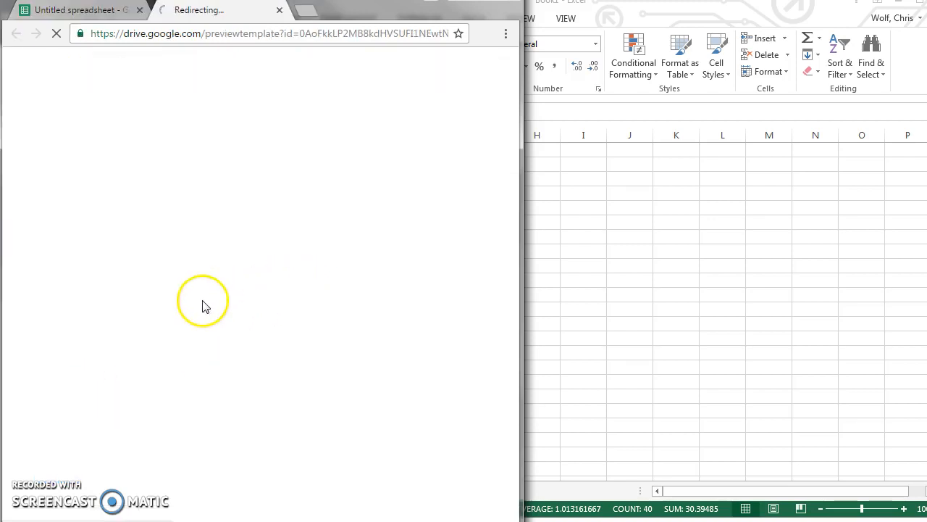
{"action": "left_click", "coordinate": [279, 10]}
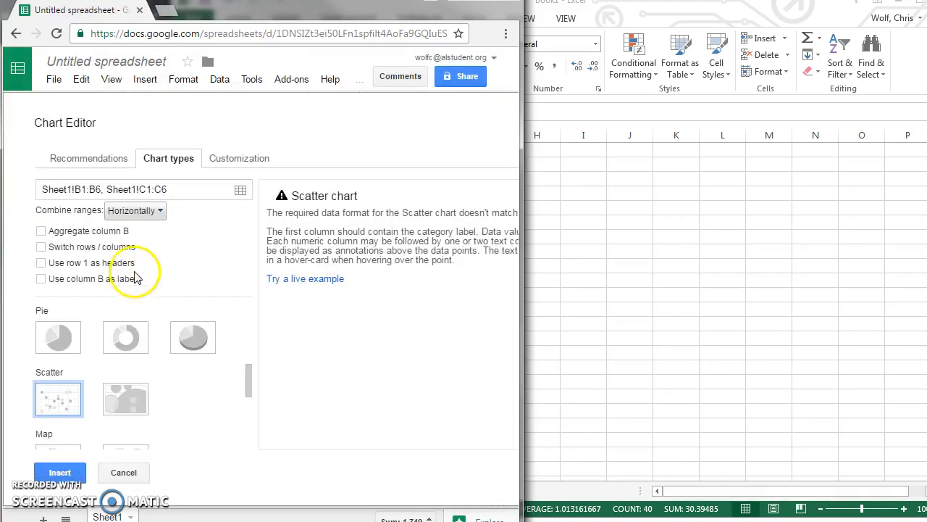
Insert the scatter chart, move it up and left beside rows 22–40, and open its menu.
{"action": "left_click", "coordinate": [60, 471]}
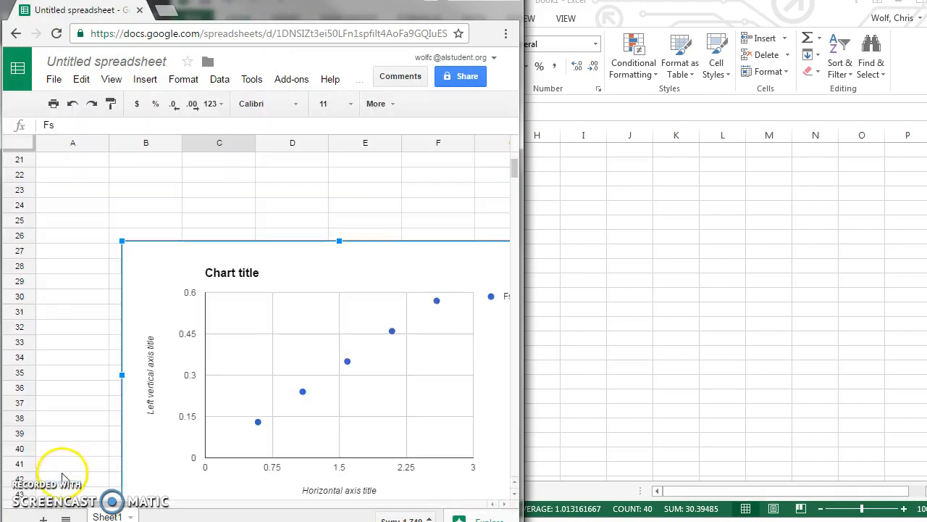
{"action": "left_click_drag", "start_coordinate": [337, 268], "coordinate": [275, 209]}
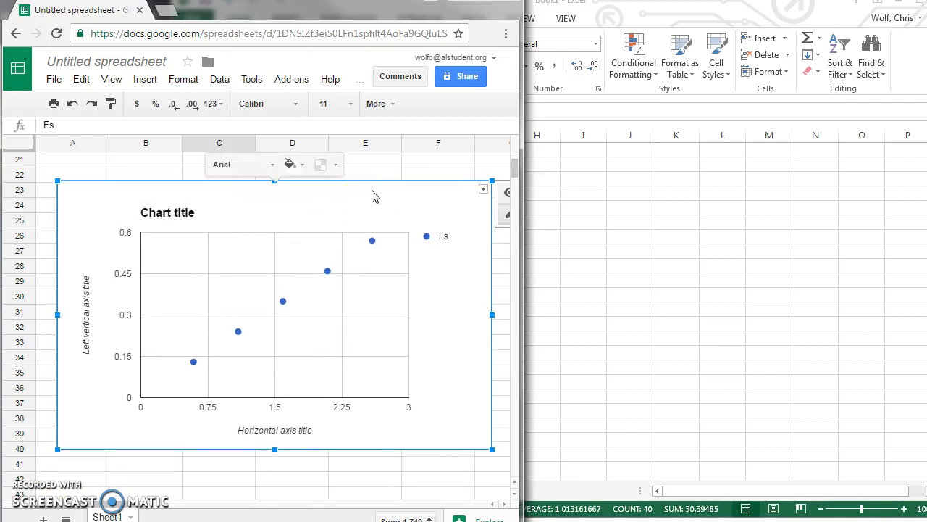
{"action": "left_click_drag", "start_coordinate": [409, 192], "coordinate": [386, 194]}
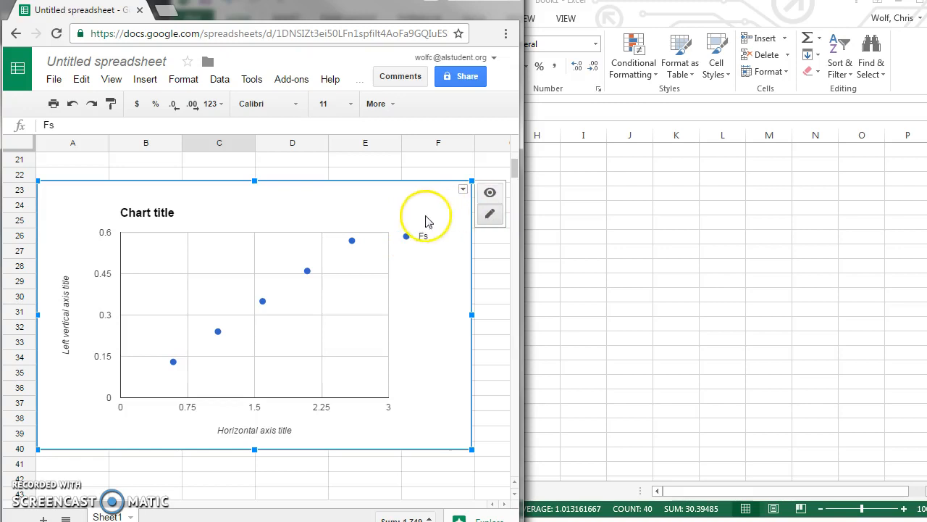
{"action": "left_click", "coordinate": [463, 189]}
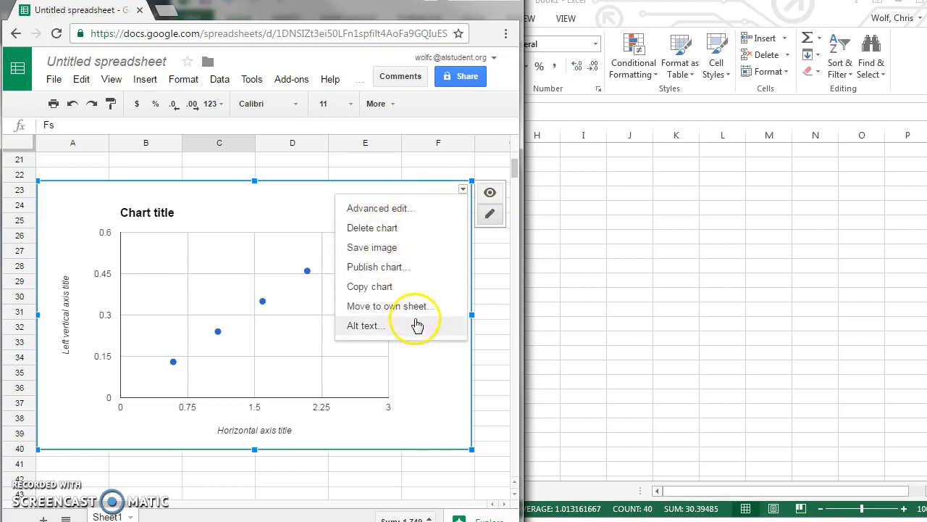
Add a Linear trendline to the Fs series, labelled with its equation, and apply it.
{"action": "left_click", "coordinate": [399, 213]}
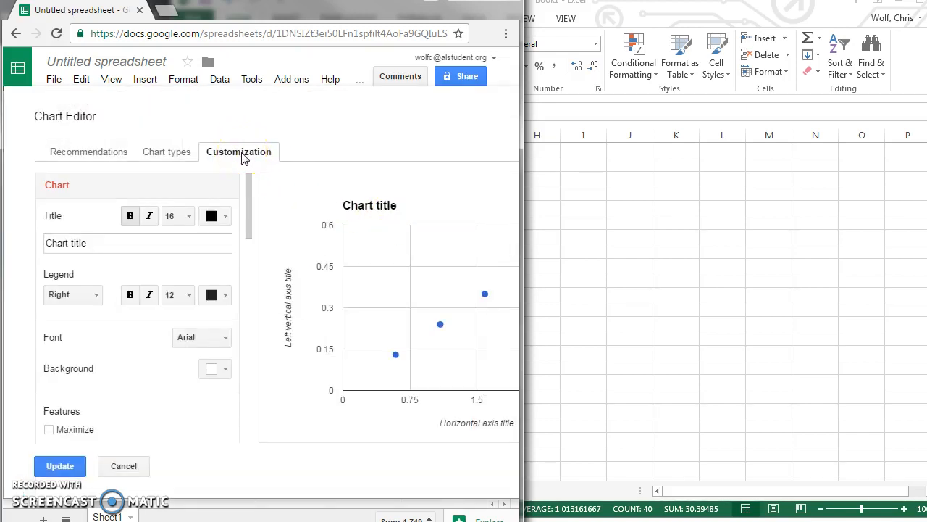
{"action": "scroll", "coordinate": [196, 206], "scroll_direction": "down", "scroll_amount": 10}
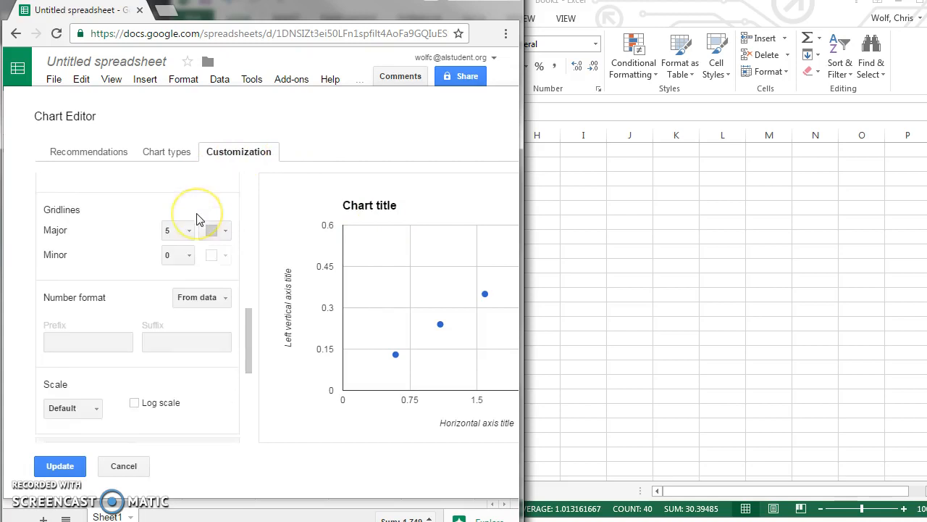
{"action": "scroll", "coordinate": [200, 220], "scroll_direction": "down", "scroll_amount": 5}
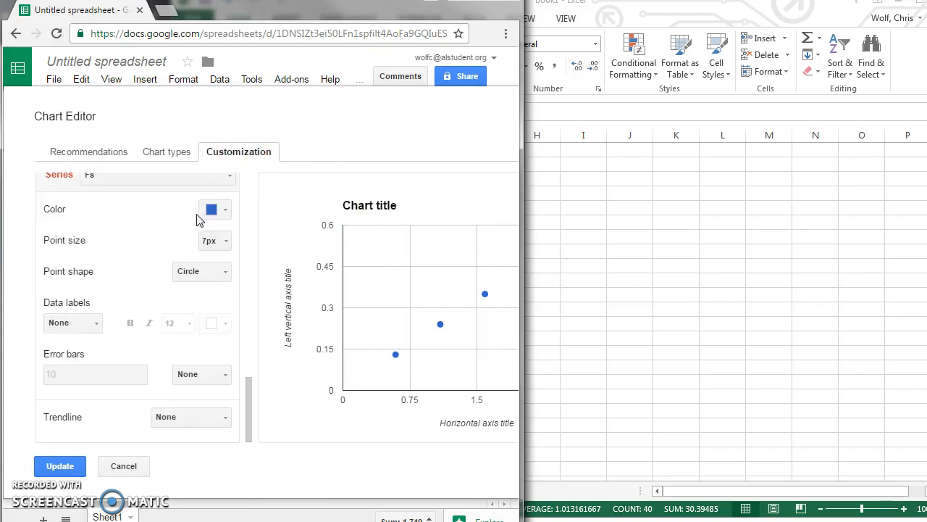
{"action": "left_click", "coordinate": [218, 417]}
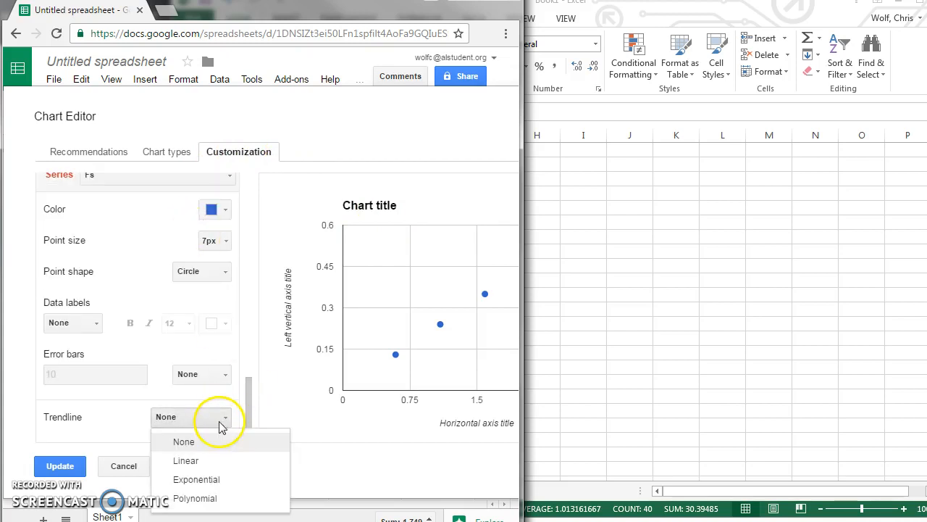
{"action": "left_click", "coordinate": [201, 461]}
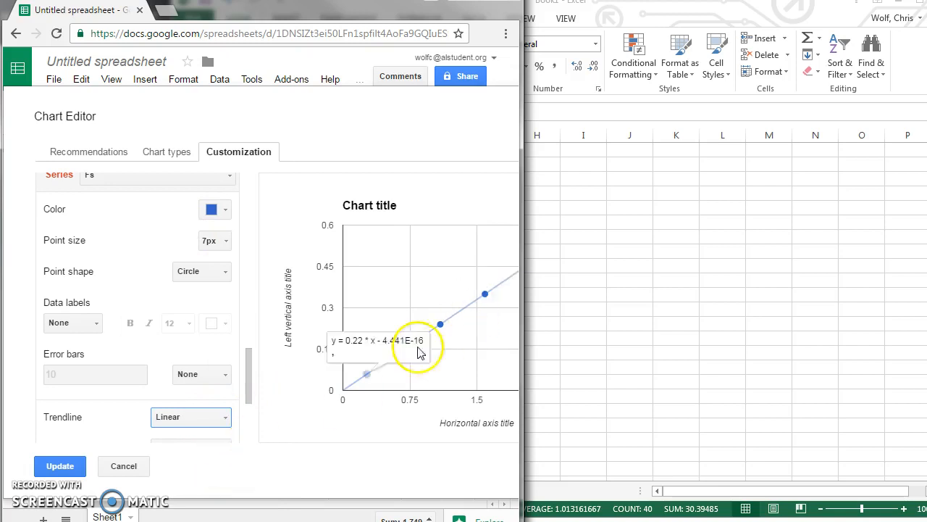
{"action": "mouse_move", "coordinate": [427, 335]}
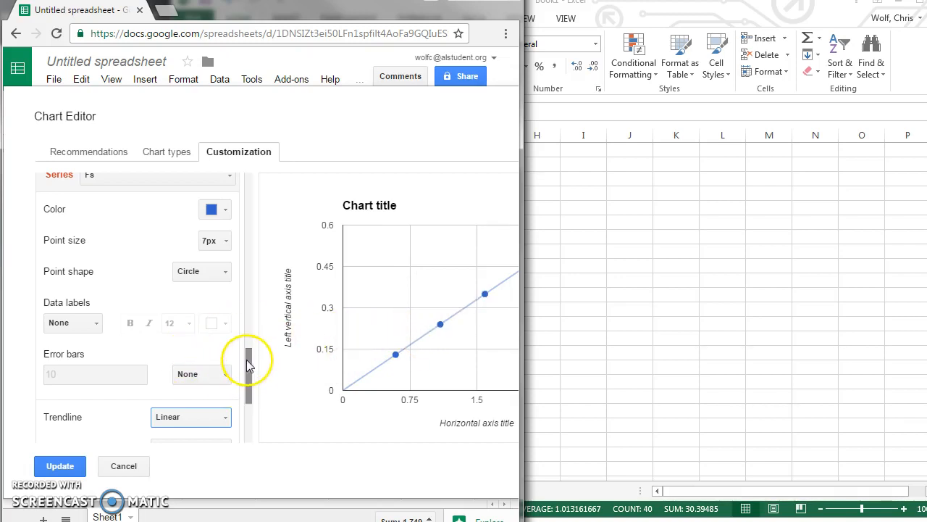
{"action": "left_click_drag", "start_coordinate": [248, 361], "coordinate": [252, 368]}
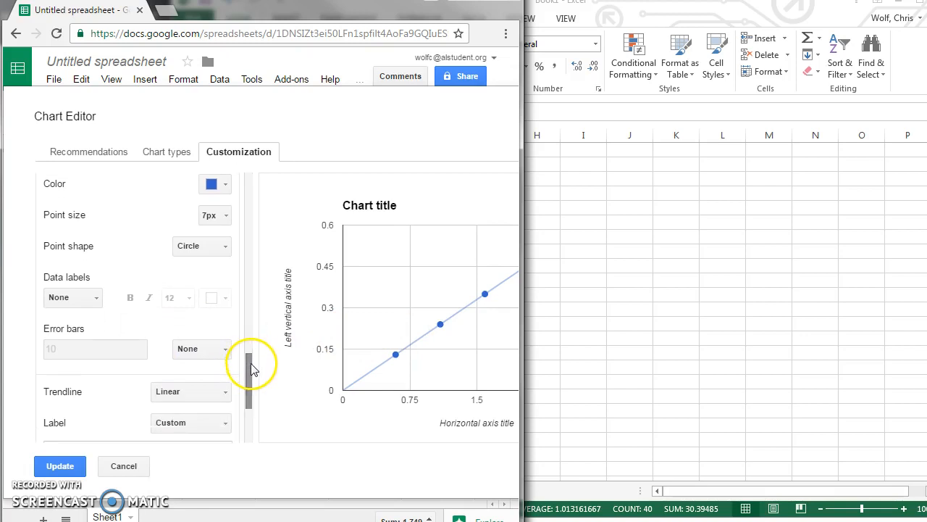
{"action": "left_click", "coordinate": [217, 424]}
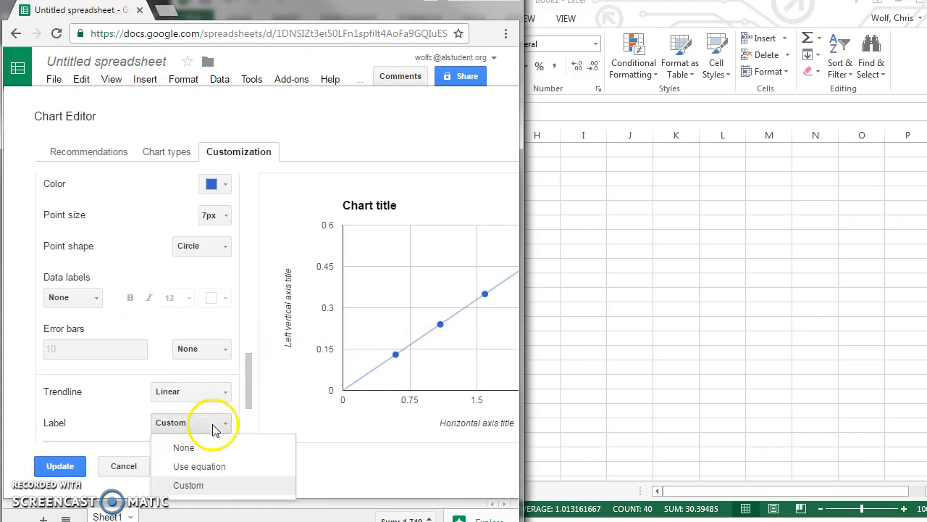
{"action": "left_click", "coordinate": [198, 467]}
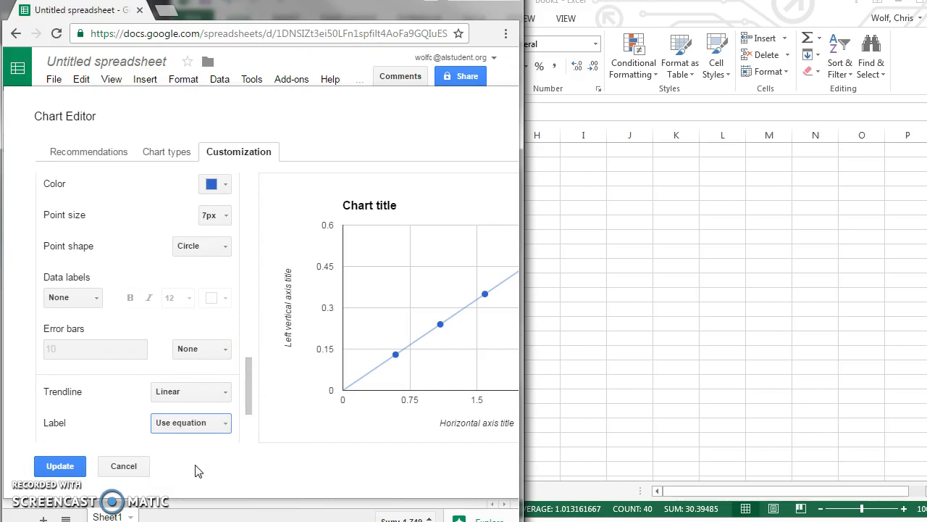
{"action": "left_click", "coordinate": [60, 466]}
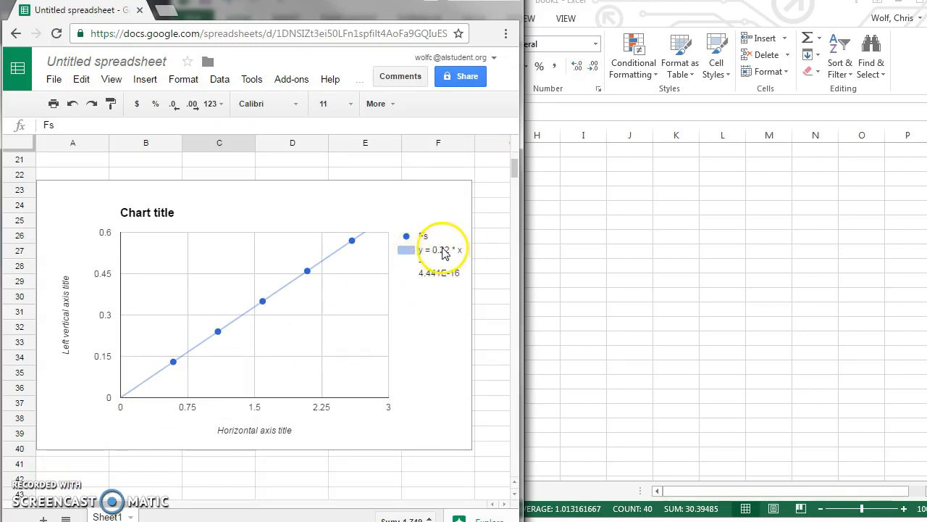
Widen the Google Sheets window over Excel and drag the chart right over columns E–K.
{"action": "left_click", "coordinate": [178, 203]}
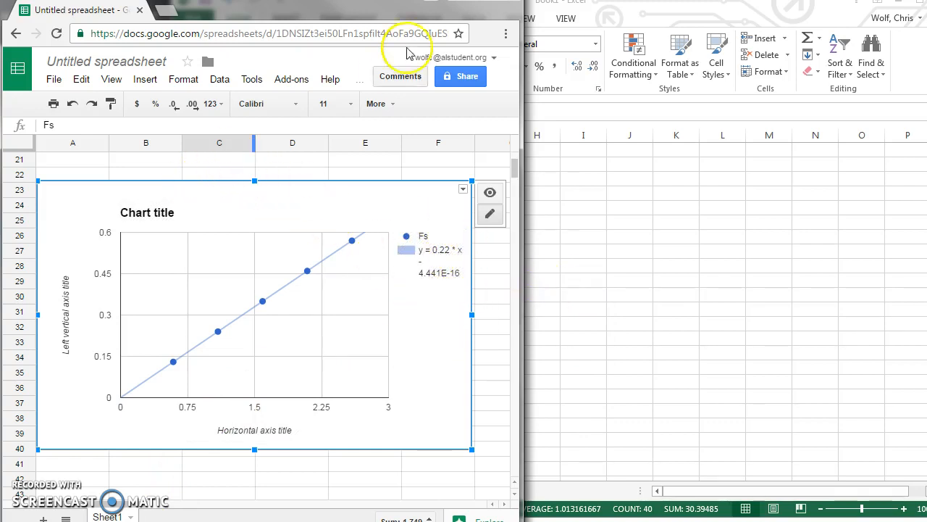
{"action": "left_click_drag", "start_coordinate": [525, 20], "coordinate": [891, 25]}
{"action": "left_click_drag", "start_coordinate": [311, 193], "coordinate": [601, 184]}
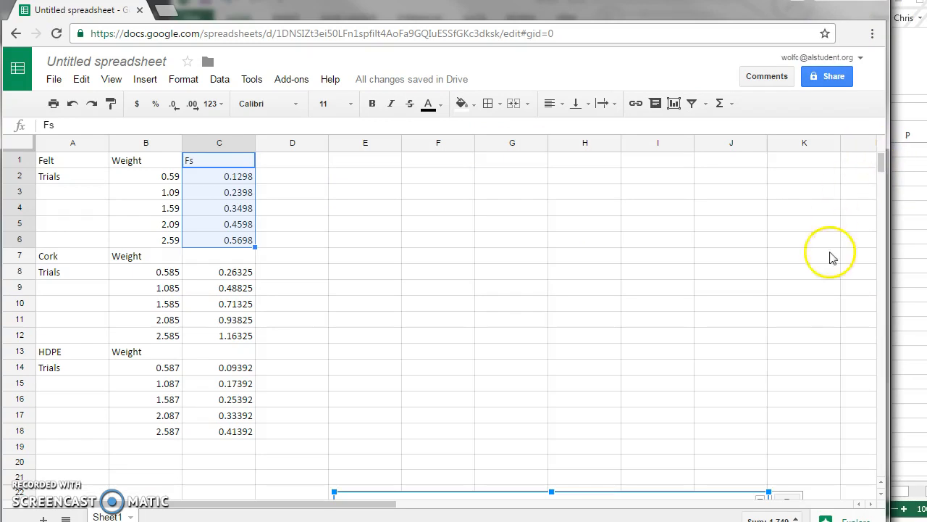
Move the trendline chart up beside the data in rows 1–18 and re-apply it in the chart editor.
{"action": "left_click_drag", "start_coordinate": [642, 497], "coordinate": [615, 174]}
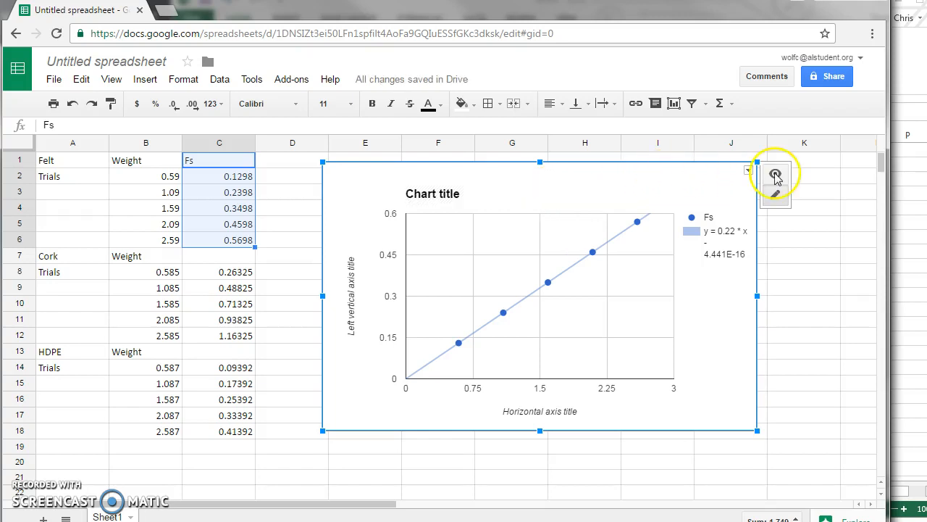
{"action": "left_click", "coordinate": [750, 171]}
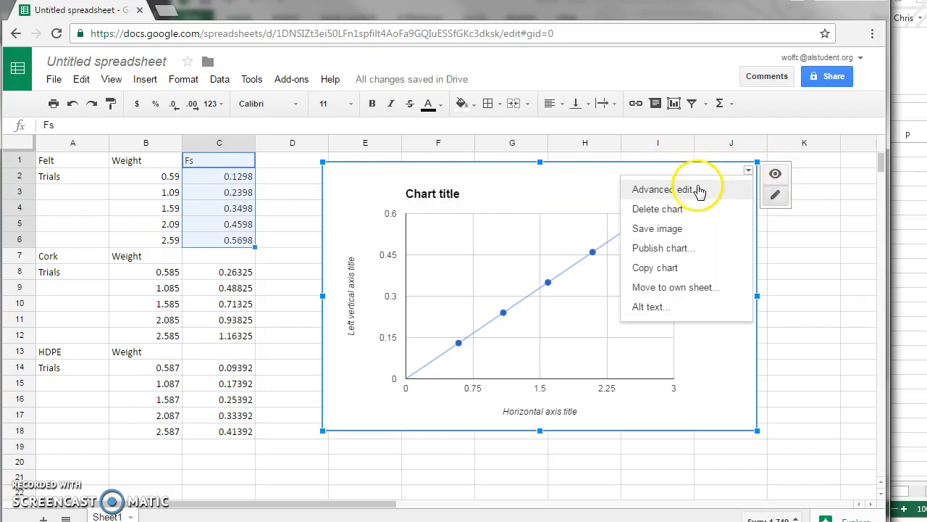
{"action": "left_click", "coordinate": [688, 187]}
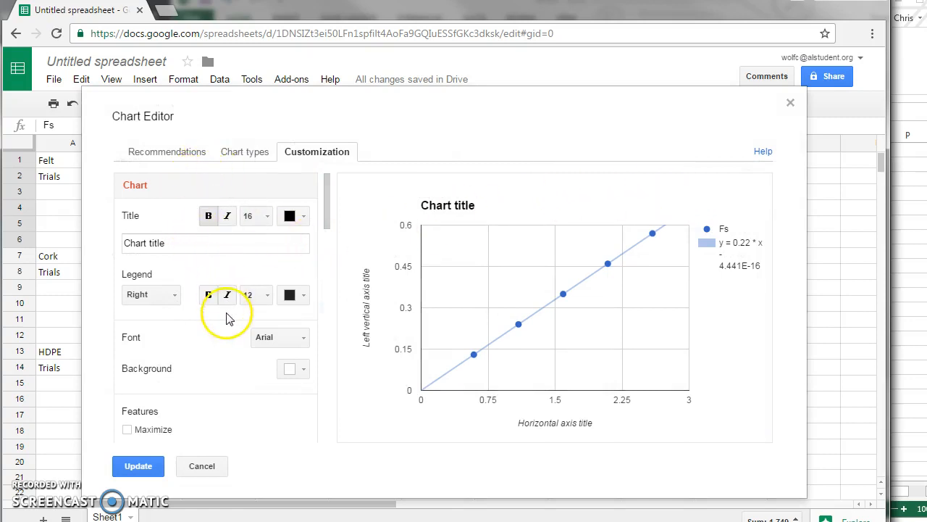
{"action": "left_click", "coordinate": [242, 158]}
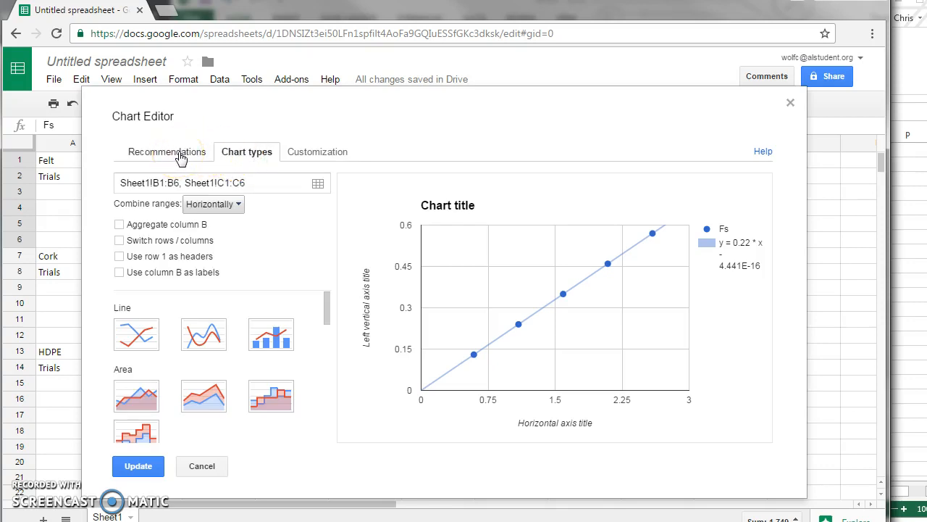
{"action": "left_click", "coordinate": [139, 466]}
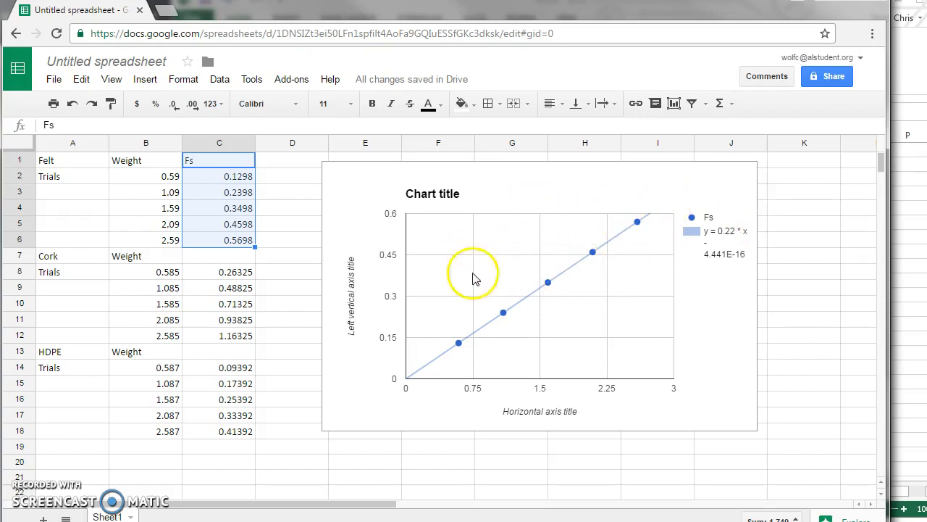
Select the chart's axis and chart titles, then narrow the browser window to reveal Excel.
{"action": "left_click", "coordinate": [353, 285]}
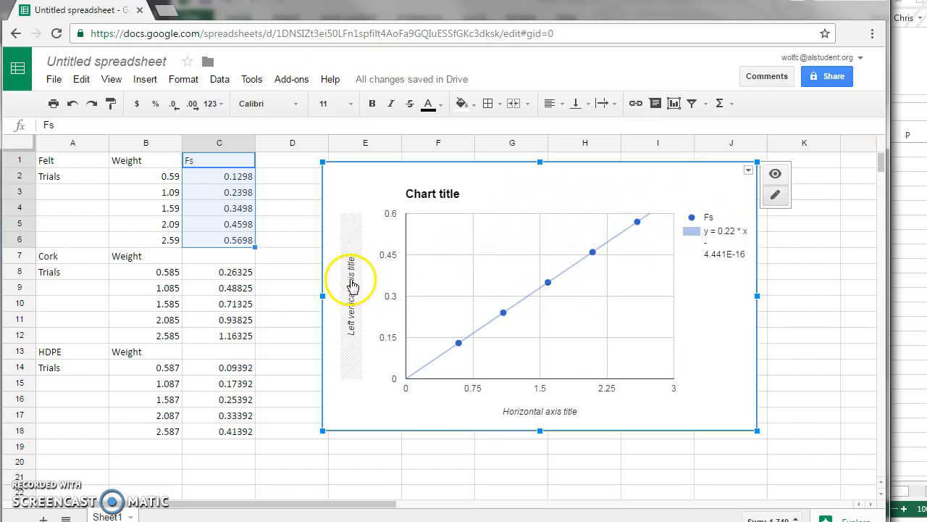
{"action": "left_click", "coordinate": [539, 412]}
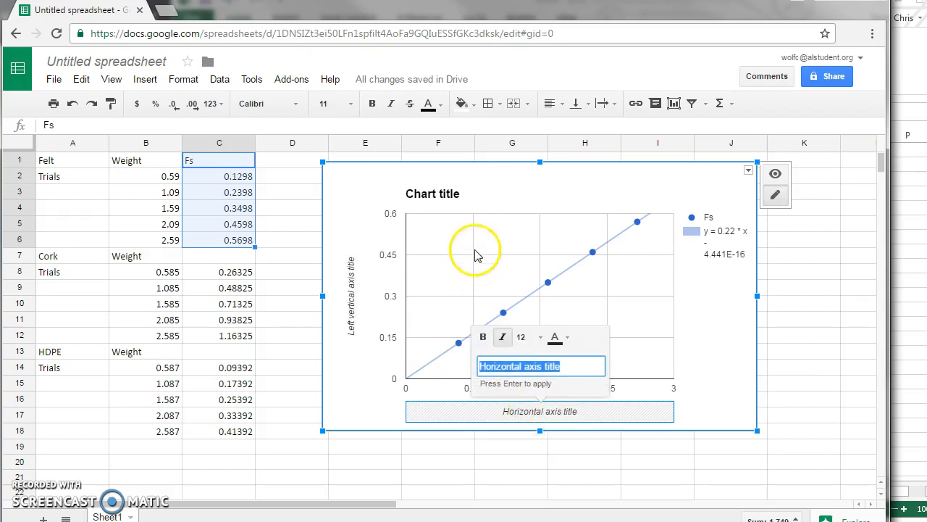
{"action": "left_click", "coordinate": [447, 192]}
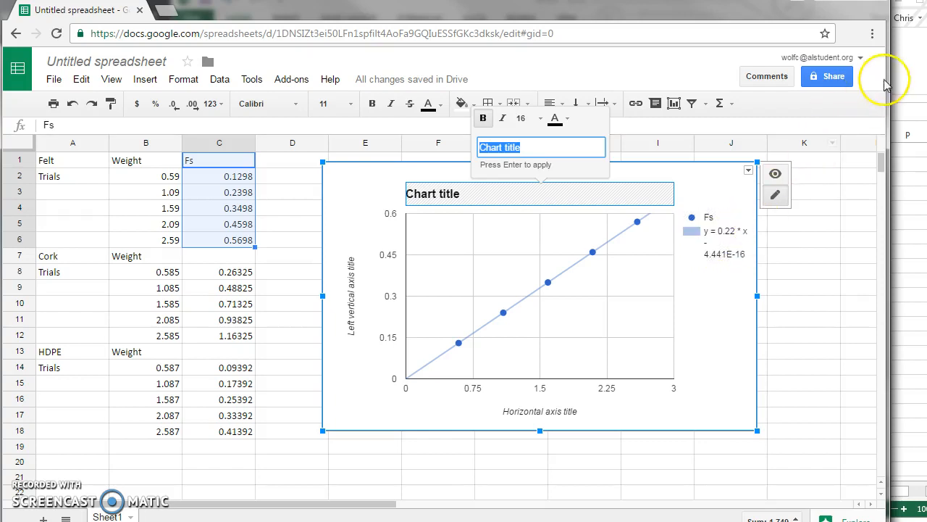
{"action": "left_click_drag", "start_coordinate": [887, 75], "coordinate": [410, 74]}
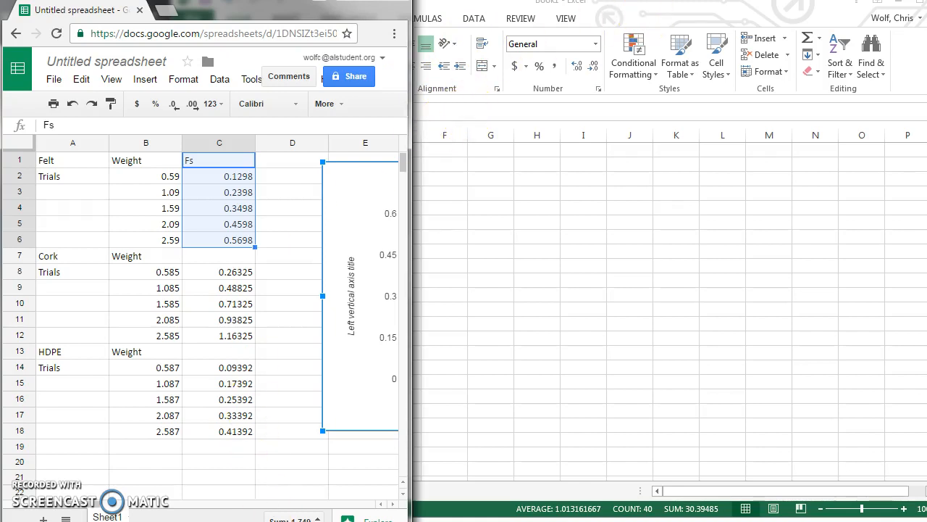
Switch to Excel and paste the copied Felt, Cork and HDPE table into D1:F18.
{"action": "key", "text": "alt+Tab"}
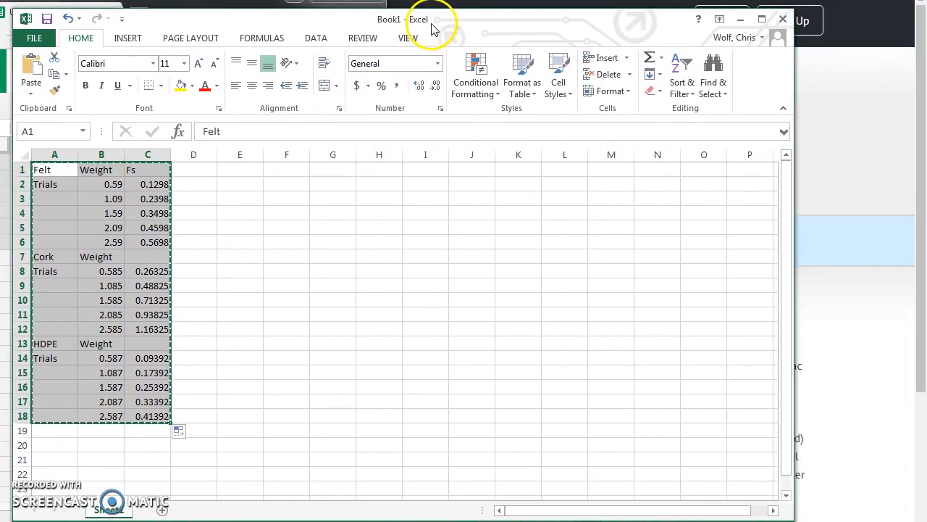
{"action": "left_click", "coordinate": [194, 200]}
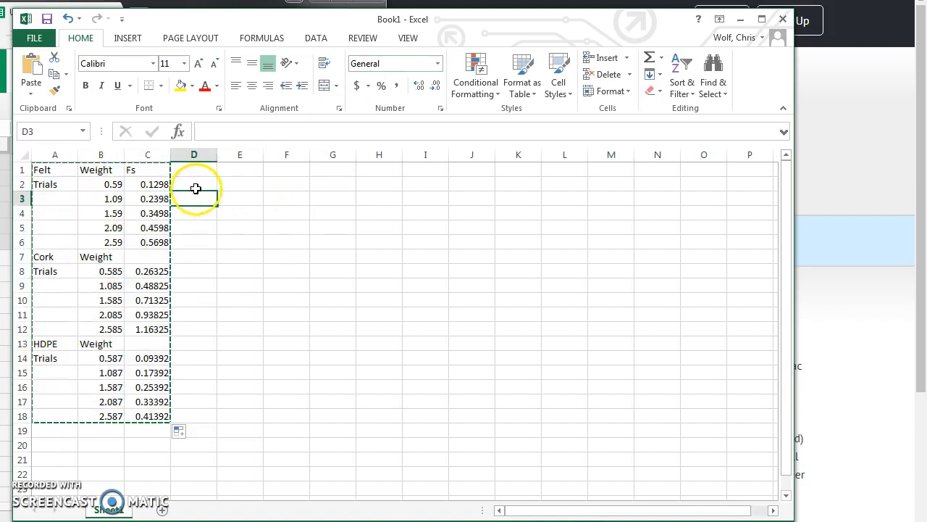
{"action": "left_click", "coordinate": [195, 176]}
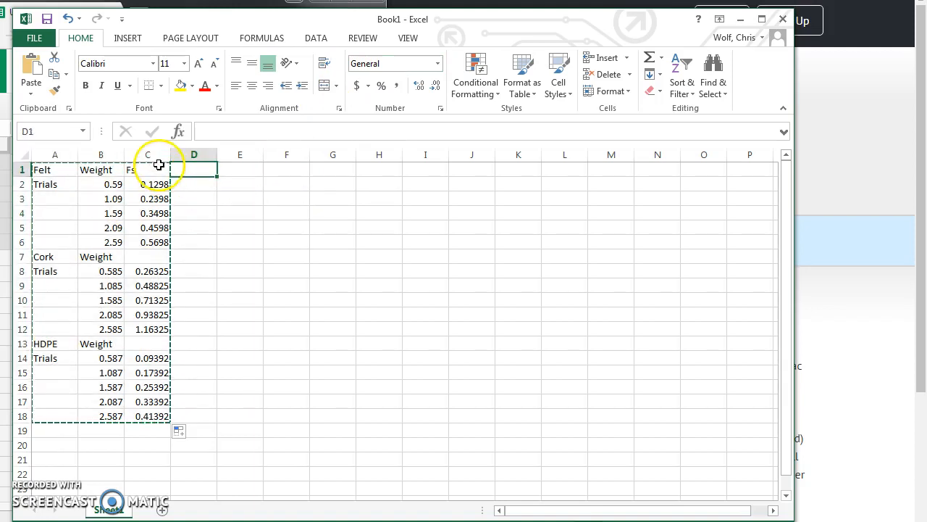
{"action": "type", "text": "Felt\tWeight\tFs Trials\t0.59\t0.1298 \t1.09\t0.2398 \t1.59\t0.3498 \t2.09\t0.4598 \t2.59\t0.5698 Cork\tWeight\t Trials\t0.585\t0.26325 \t1.085\t0.48825 \t1.585\t0.71325 \t2.085\t0.93825 \t2.585\t1.16325 HDPE\tWeight\t Trials\t0.587\t0.09392 \t1.087\t0.17392 \t1.587\t0.25392 \t2.087\t0.33392 \t2.587\t0.41392"}
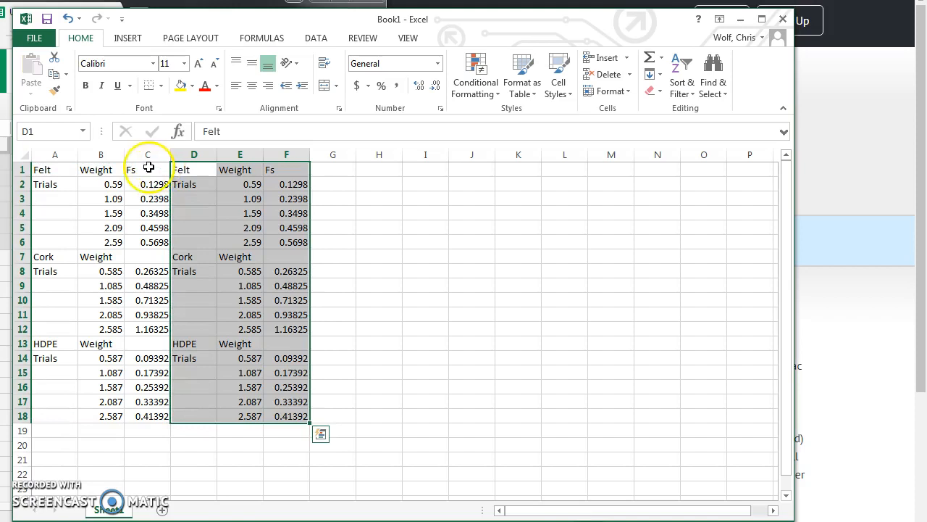
{"action": "left_click", "coordinate": [361, 197]}
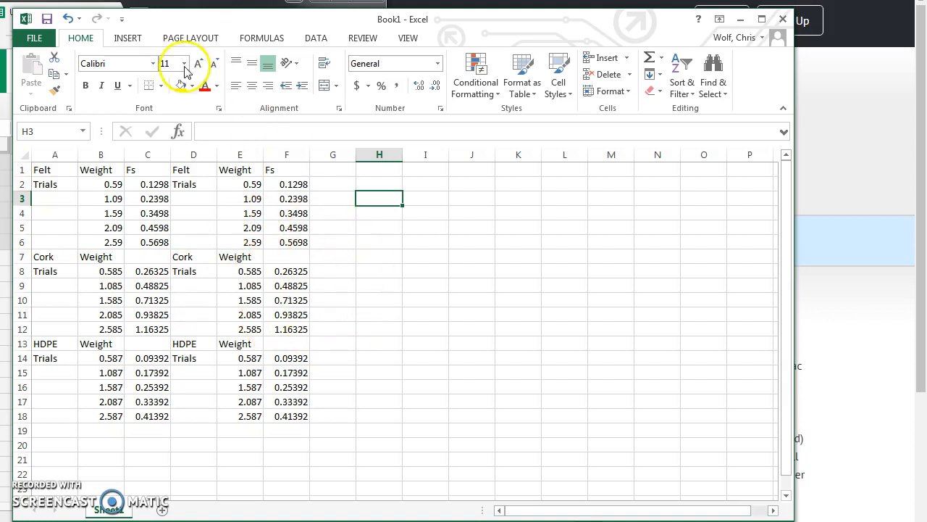
Insert an empty plain Scatter chart and move it up and right beside the tables.
{"action": "left_click", "coordinate": [129, 39]}
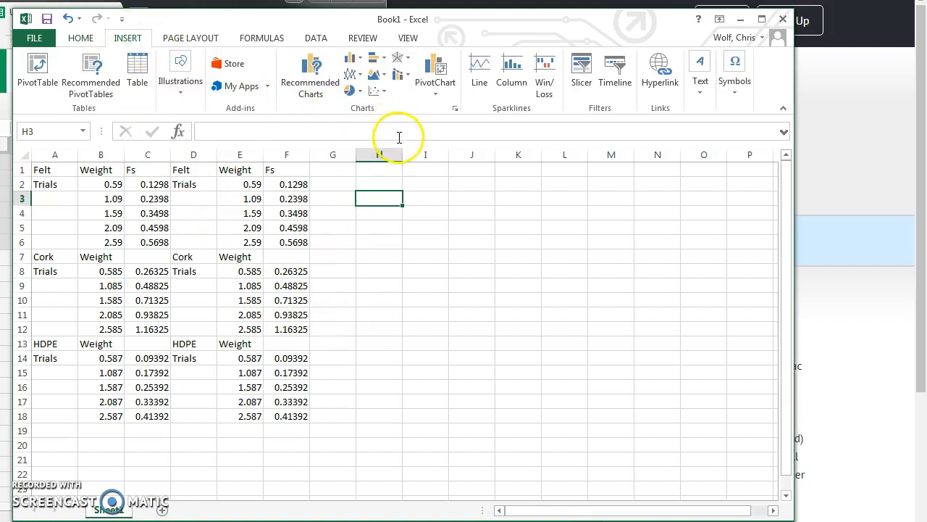
{"action": "left_click", "coordinate": [377, 92]}
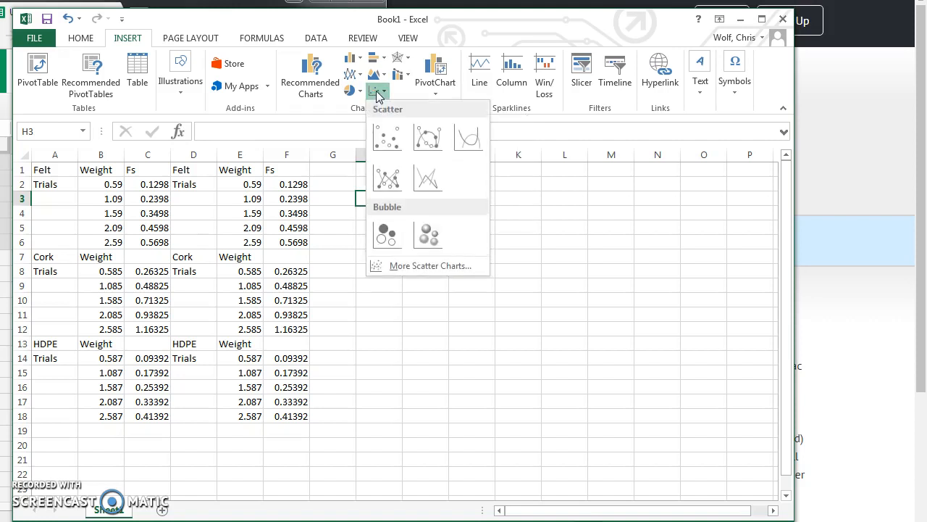
{"action": "left_click", "coordinate": [391, 137]}
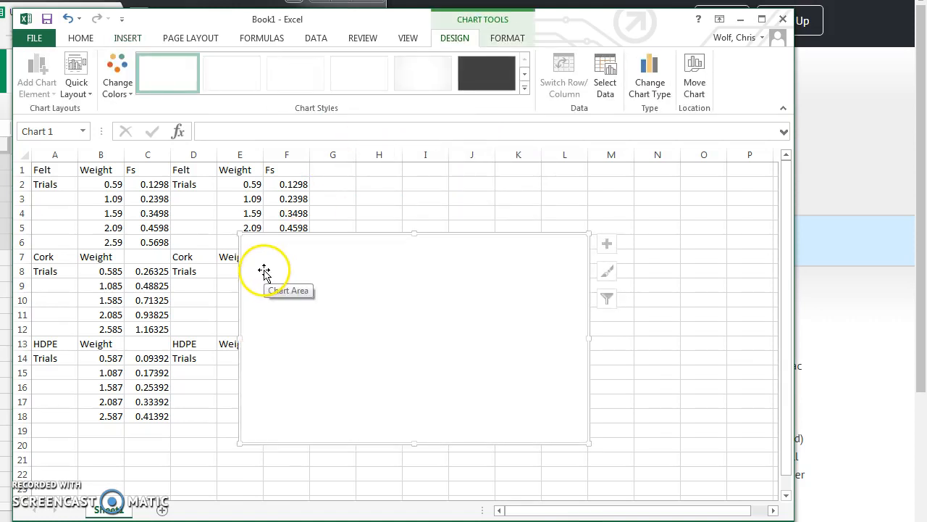
{"action": "left_click_drag", "start_coordinate": [349, 245], "coordinate": [451, 187]}
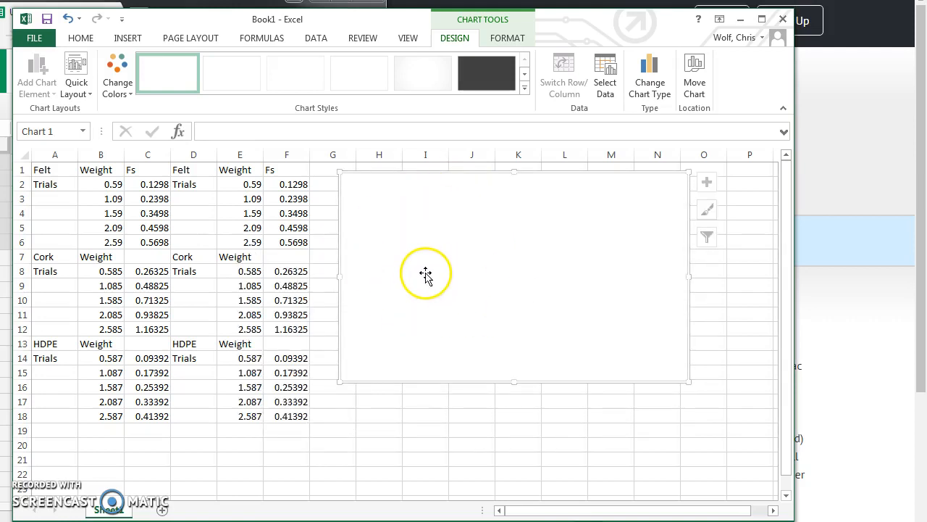
Add a Felt series named from A1, with X values E2:E6 and Y values F2:F6.
{"action": "left_click", "coordinate": [606, 67]}
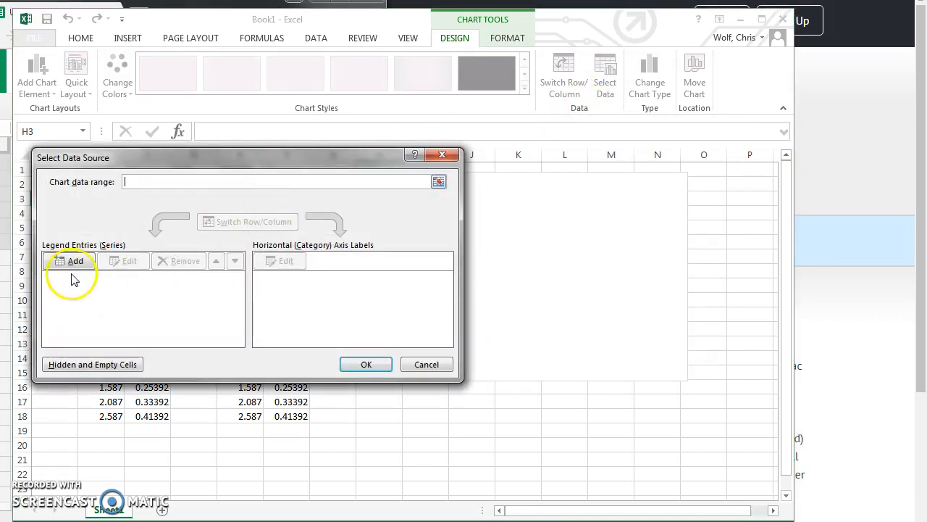
{"action": "left_click", "coordinate": [70, 262]}
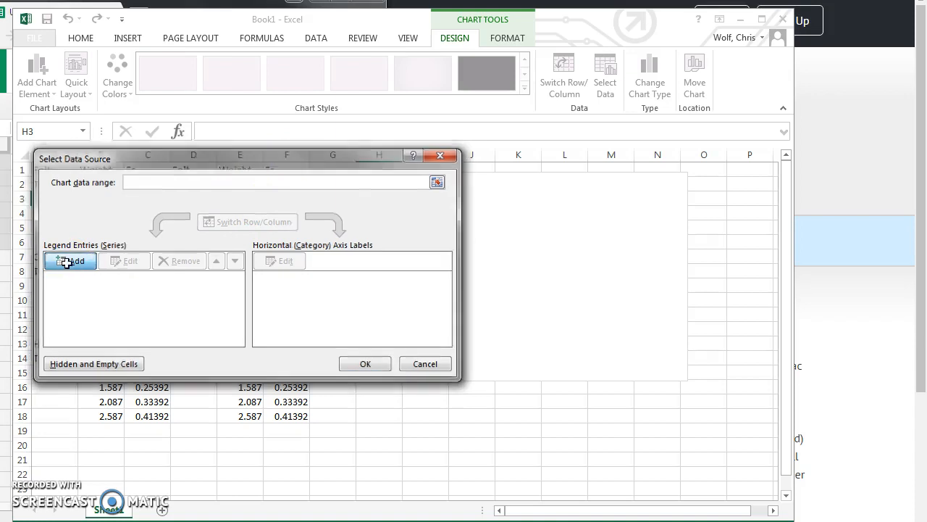
{"action": "left_click_drag", "start_coordinate": [158, 209], "coordinate": [350, 182]}
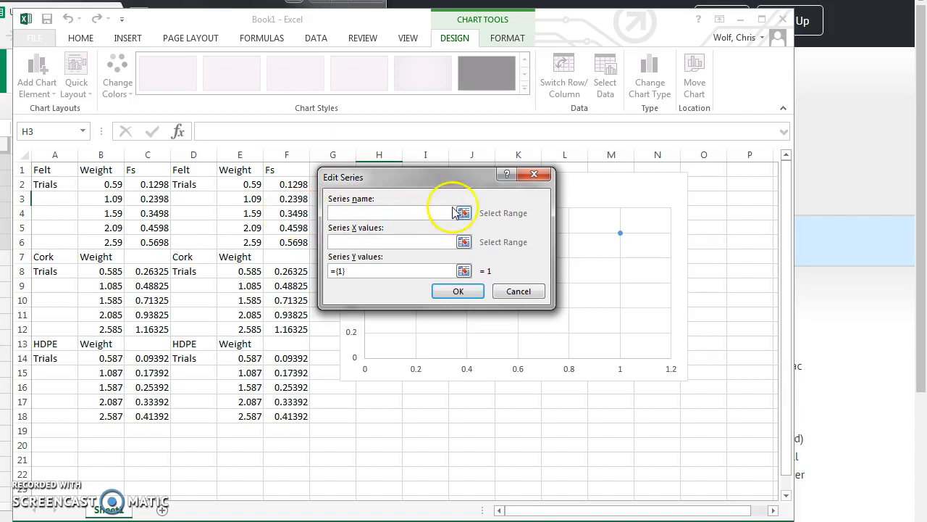
{"action": "left_click", "coordinate": [52, 170]}
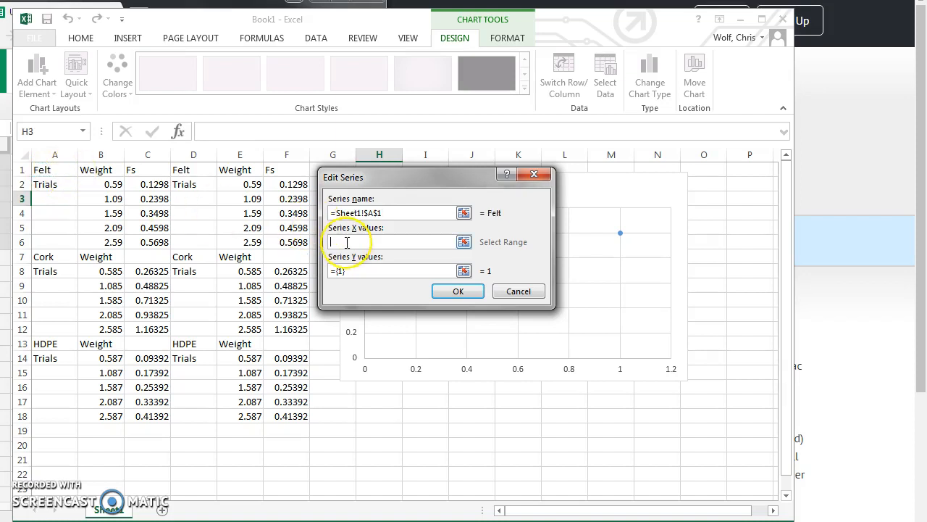
{"action": "left_click_drag", "start_coordinate": [231, 184], "coordinate": [241, 244]}
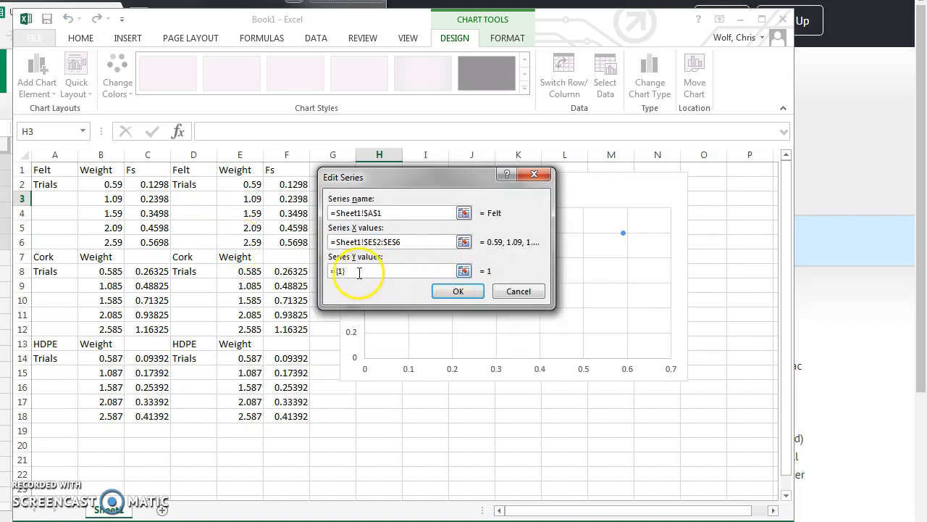
{"action": "left_click_drag", "start_coordinate": [287, 184], "coordinate": [287, 242]}
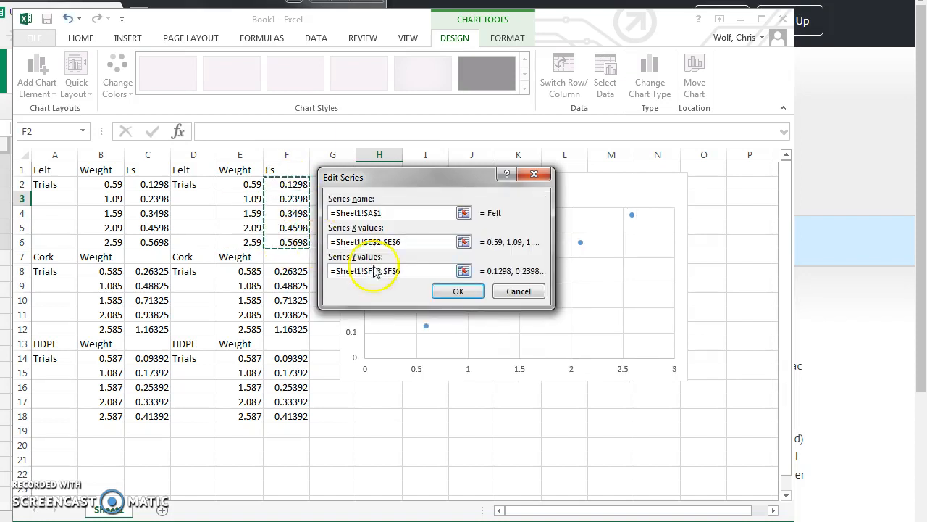
{"action": "left_click", "coordinate": [440, 290]}
{"action": "left_click_drag", "start_coordinate": [342, 159], "coordinate": [644, 108]}
Add a Cork series named from A7, with X values E8:E12 and Y values F8:F12.
{"action": "left_click", "coordinate": [376, 211]}
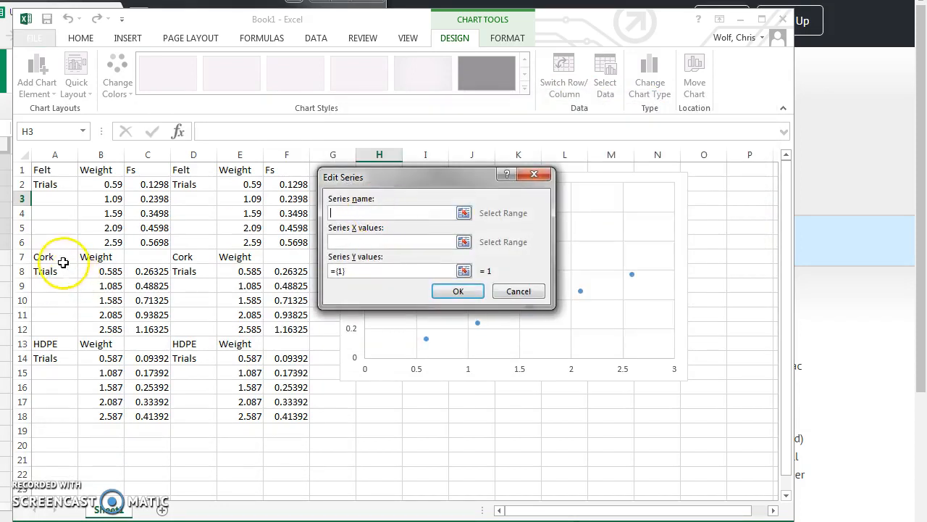
{"action": "left_click", "coordinate": [40, 258]}
{"action": "left_click", "coordinate": [428, 241]}
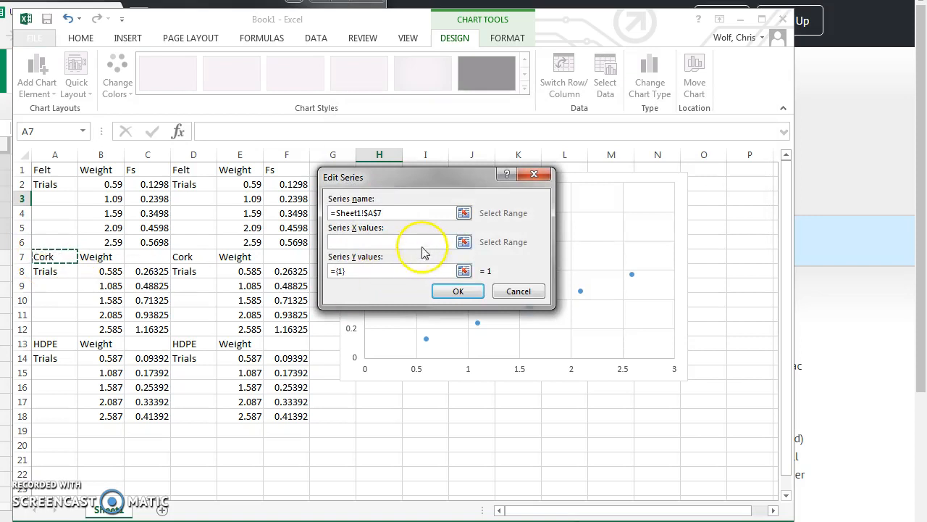
{"action": "left_click_drag", "start_coordinate": [241, 272], "coordinate": [243, 330]}
{"action": "left_click", "coordinate": [348, 271]}
{"action": "left_click_drag", "start_coordinate": [284, 270], "coordinate": [289, 329]}
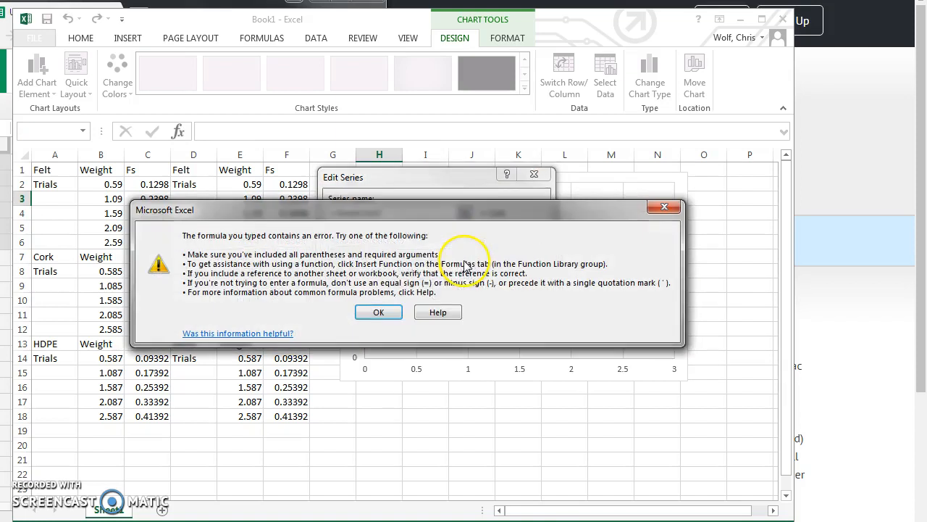
{"action": "left_click", "coordinate": [380, 313]}
{"action": "left_click", "coordinate": [422, 271]}
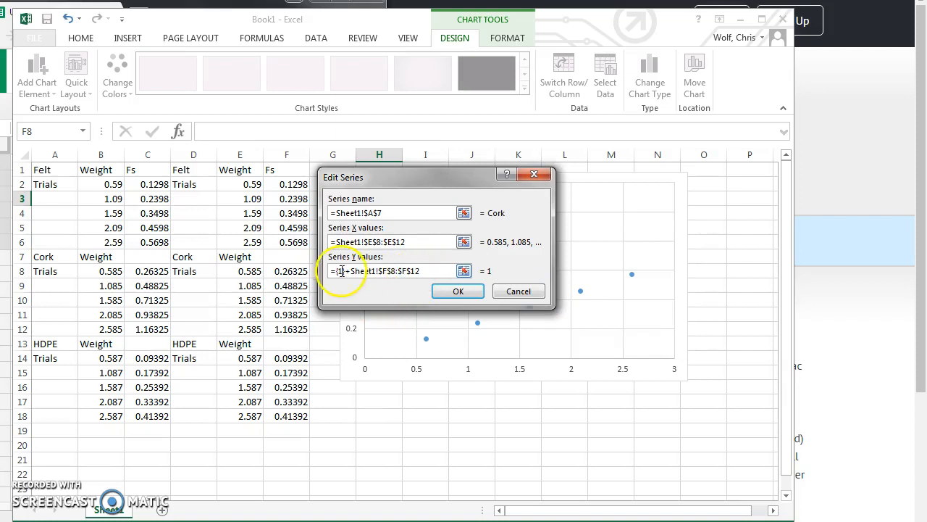
{"action": "left_click_drag", "start_coordinate": [424, 271], "coordinate": [304, 328]}
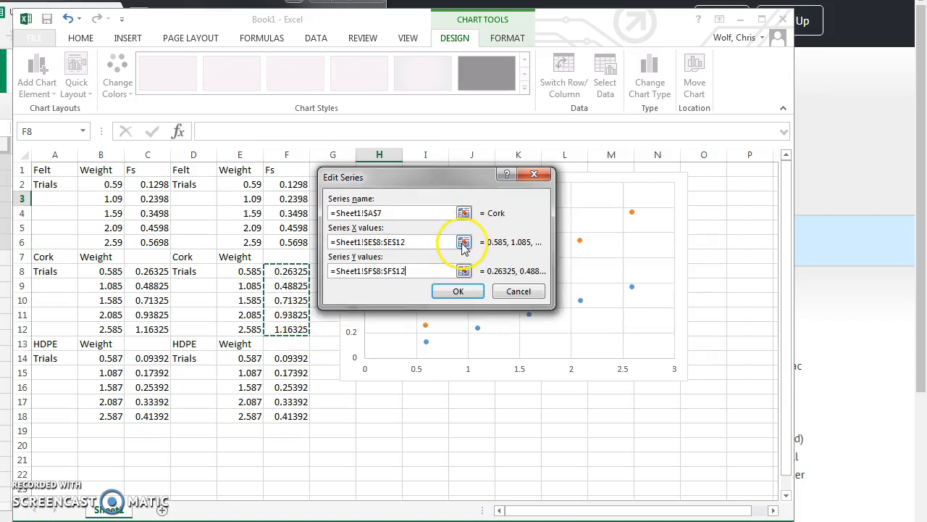
{"action": "left_click", "coordinate": [445, 291]}
{"action": "left_click_drag", "start_coordinate": [465, 115], "coordinate": [475, 84]}
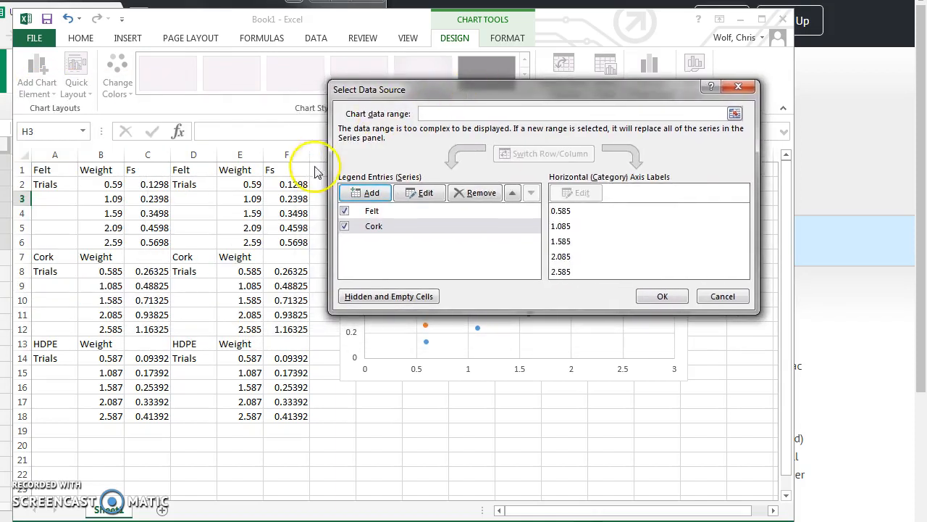
Add a new series named from D13 with X values E14:E18 and Y values F14:F18.
{"action": "left_click", "coordinate": [366, 193]}
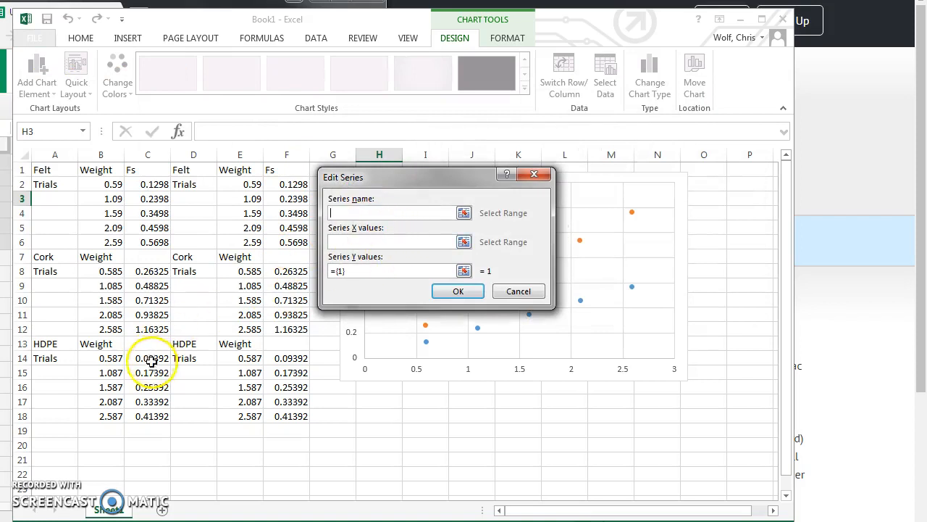
{"action": "left_click", "coordinate": [186, 343]}
{"action": "left_click", "coordinate": [445, 241]}
{"action": "left_click_drag", "start_coordinate": [248, 358], "coordinate": [249, 416]}
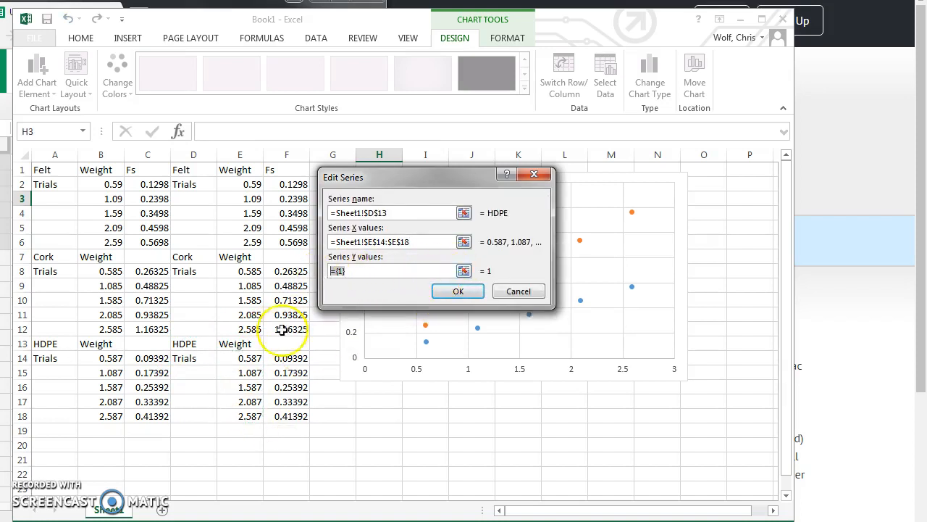
{"action": "left_click_drag", "start_coordinate": [278, 357], "coordinate": [289, 417]}
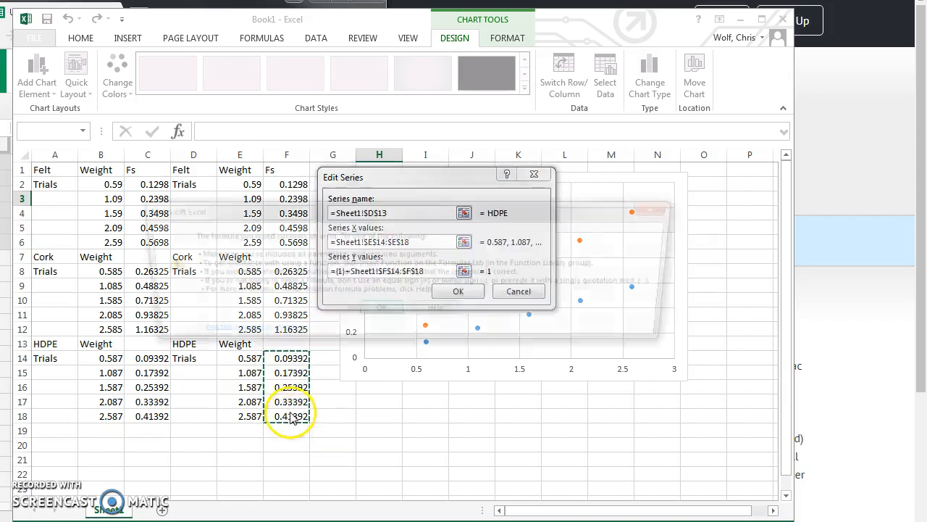
Fix the HDPE Y values to F14:F18 by deleting the leftover {1} placeholder, and confirm the series.
{"action": "left_click", "coordinate": [447, 286]}
{"action": "left_click", "coordinate": [378, 311]}
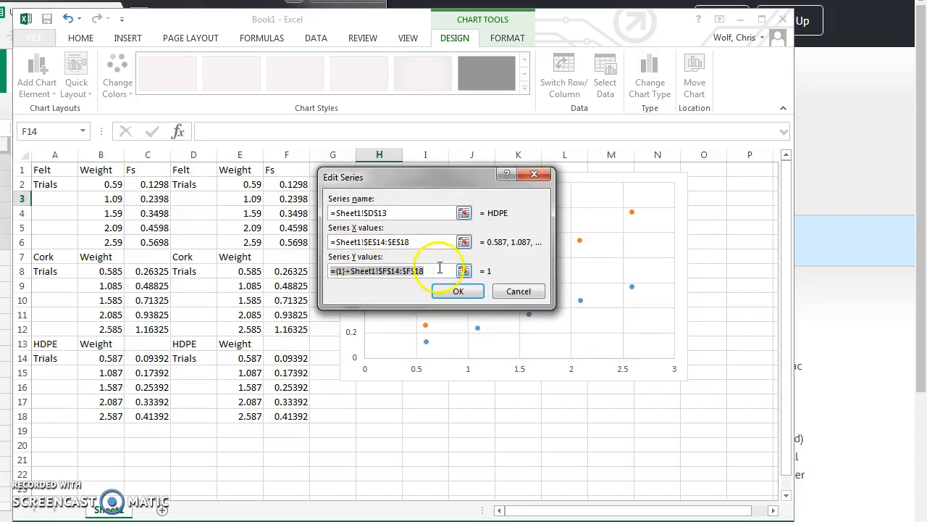
{"action": "left_click", "coordinate": [464, 270]}
{"action": "left_click_drag", "start_coordinate": [287, 358], "coordinate": [299, 416]}
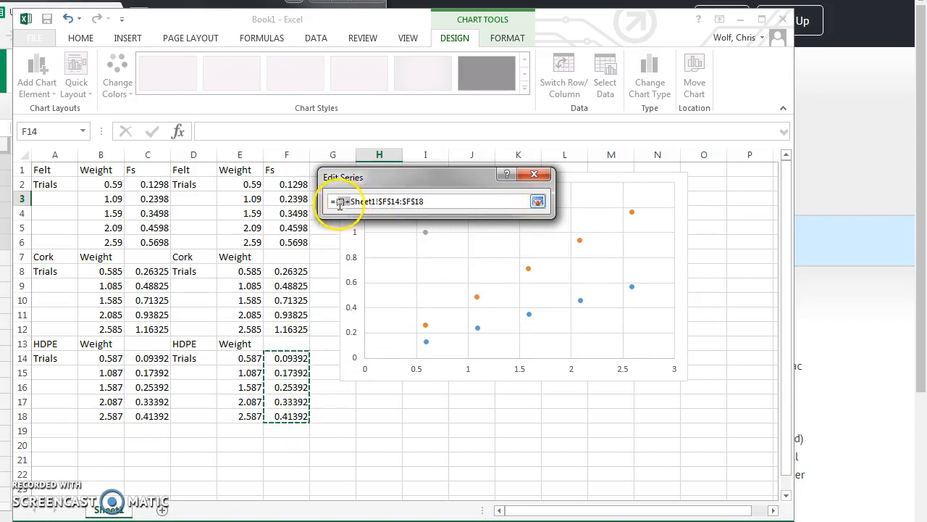
{"action": "key", "text": "BackSpace"}
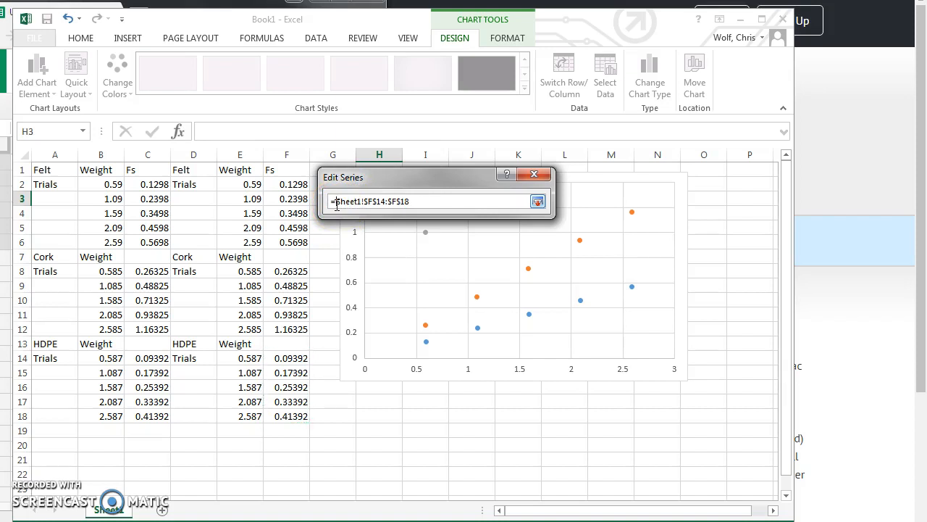
{"action": "left_click", "coordinate": [537, 203]}
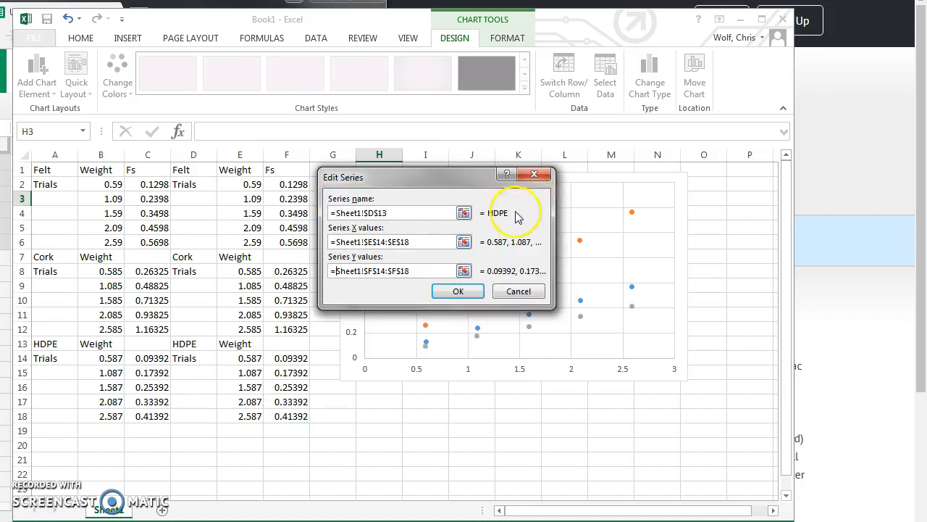
{"action": "left_click", "coordinate": [458, 292]}
Apply the Felt, Cork and HDPE series and close Select Data Source.
{"action": "left_click_drag", "start_coordinate": [520, 95], "coordinate": [314, 107]}
{"action": "left_click", "coordinate": [453, 308]}
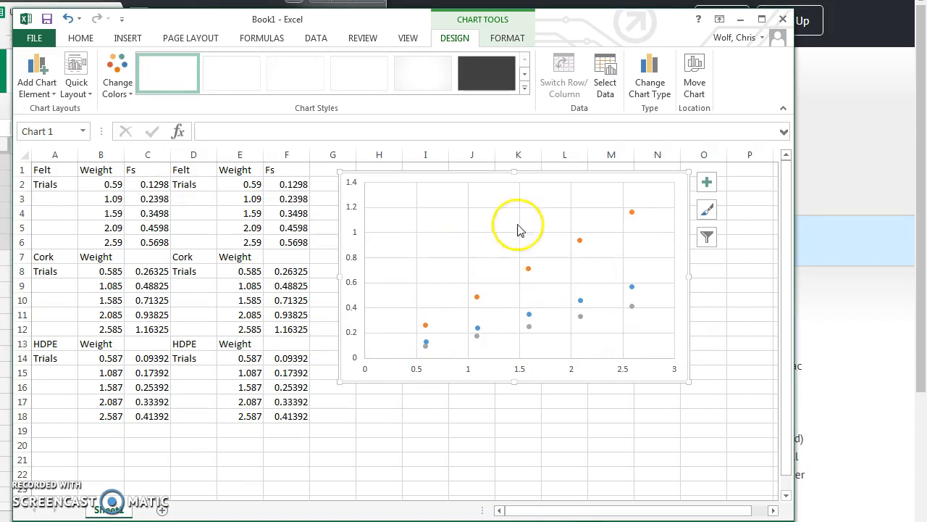
{"action": "left_click", "coordinate": [509, 39]}
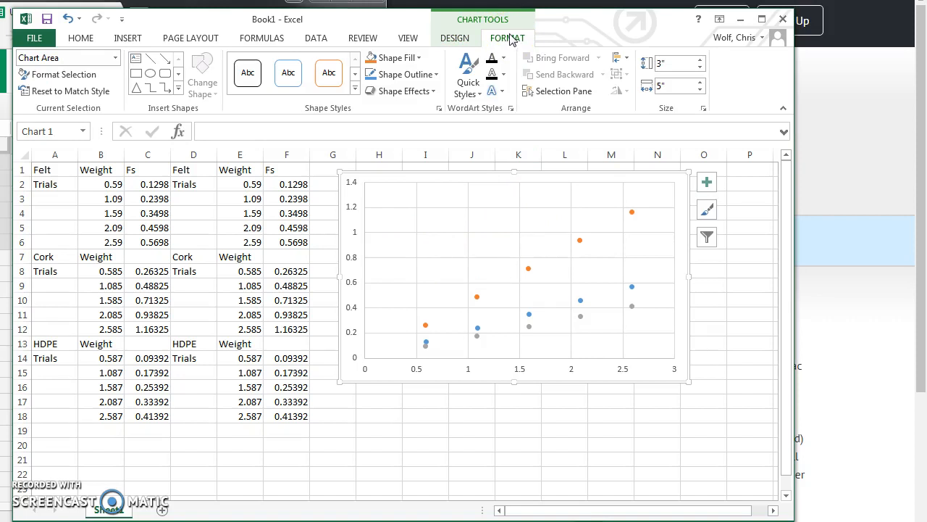
Return to the Chart Tools Design tab and show the Chart Elements checklist beside the scatter chart.
{"action": "left_click", "coordinate": [456, 40]}
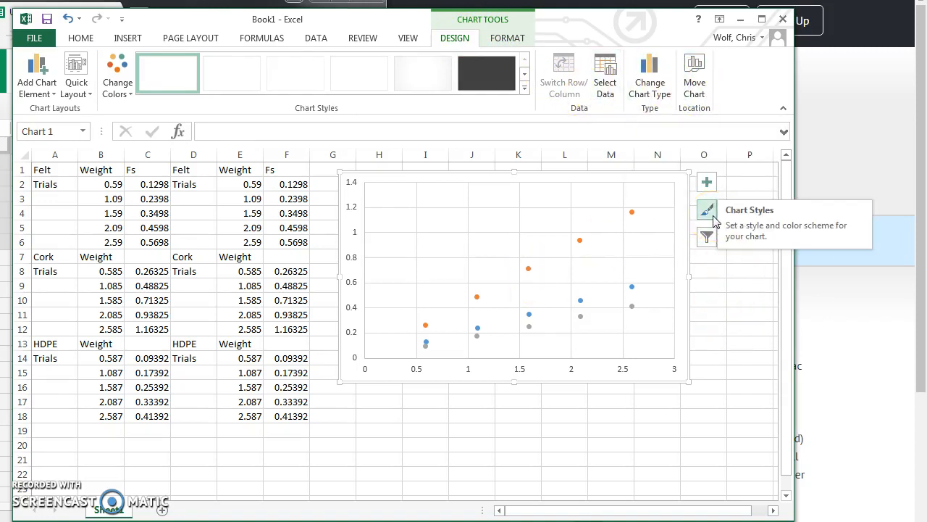
{"action": "left_click", "coordinate": [706, 183]}
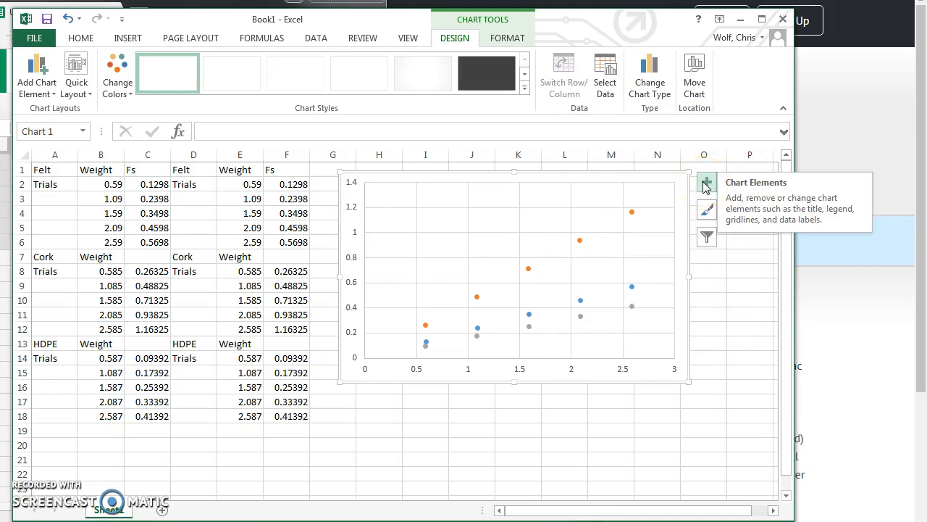
{"action": "left_click", "coordinate": [706, 184]}
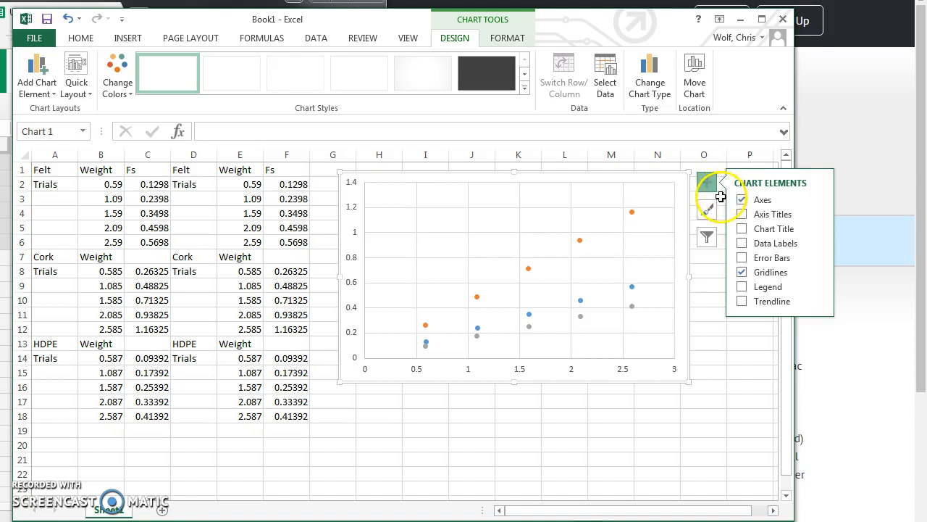
Add a trendline to the Felt series.
{"action": "left_click", "coordinate": [742, 300]}
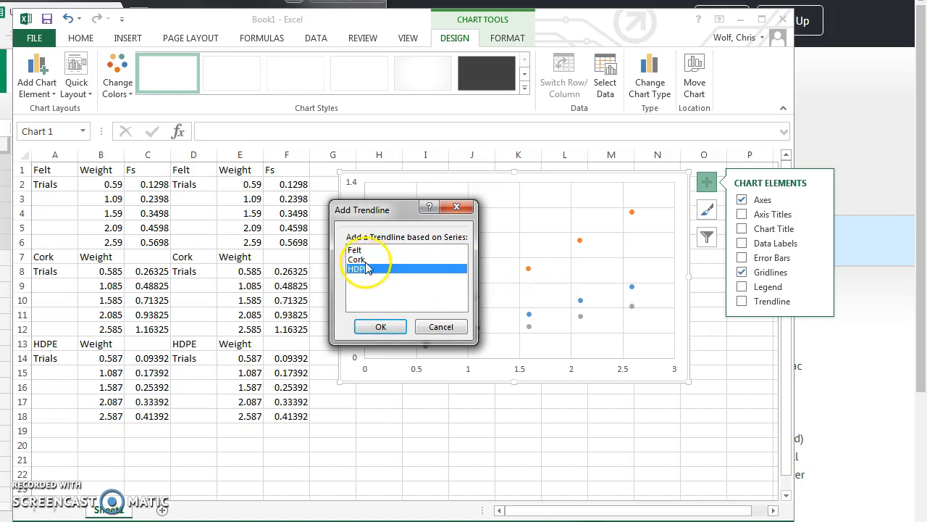
{"action": "left_click", "coordinate": [383, 326]}
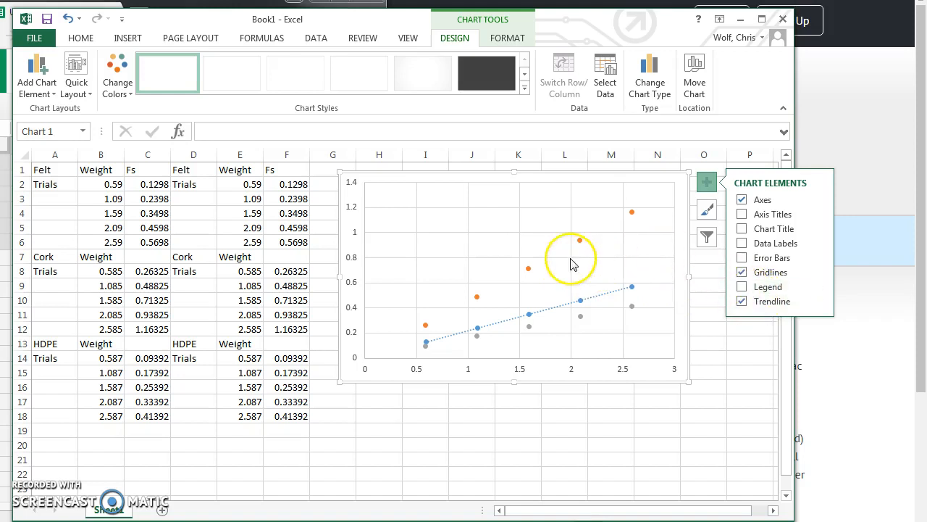
{"action": "left_click", "coordinate": [632, 262]}
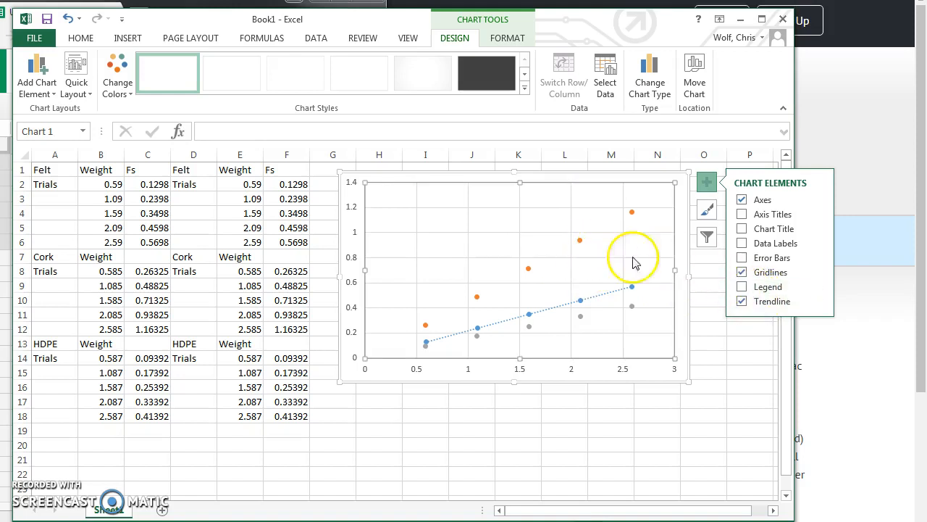
{"action": "left_click", "coordinate": [756, 303]}
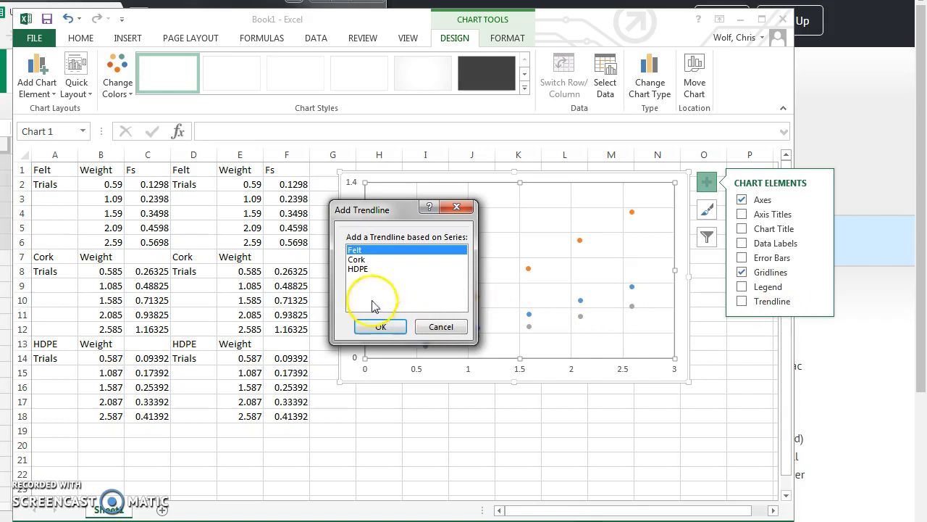
{"action": "left_click", "coordinate": [379, 326]}
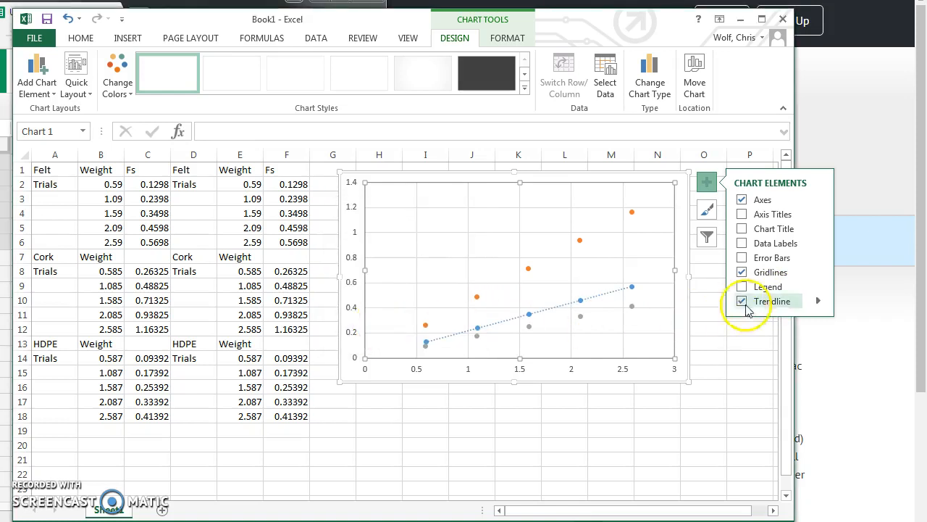
Add a linear trendline to the Cork series.
{"action": "left_click", "coordinate": [818, 300]}
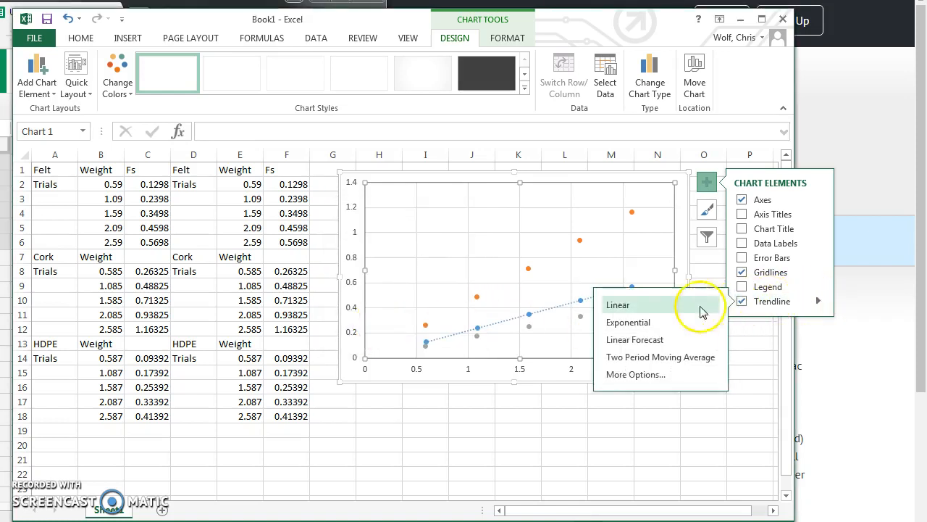
{"action": "left_click", "coordinate": [700, 311]}
{"action": "left_click", "coordinate": [386, 260]}
{"action": "left_click", "coordinate": [380, 327]}
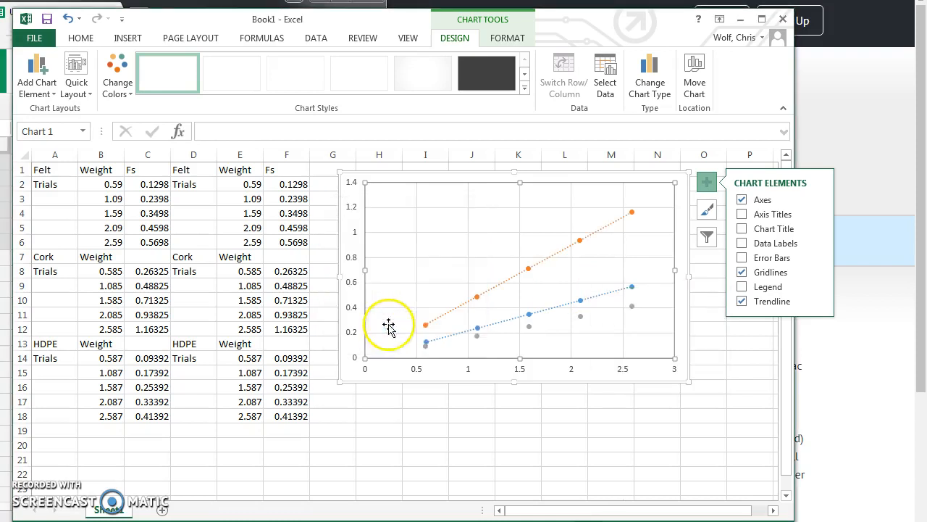
Add a linear trendline to the HDPE series.
{"action": "left_click", "coordinate": [818, 303]}
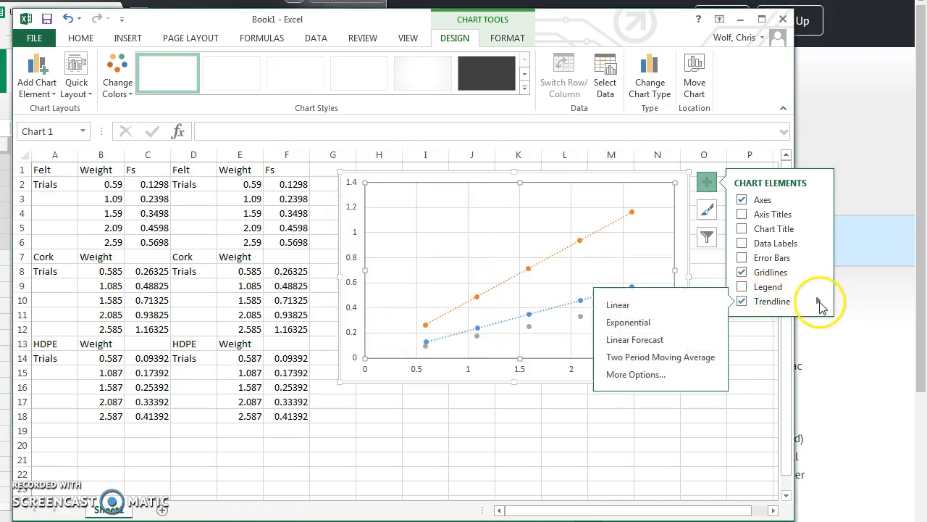
{"action": "left_click", "coordinate": [632, 311]}
{"action": "left_click", "coordinate": [358, 269]}
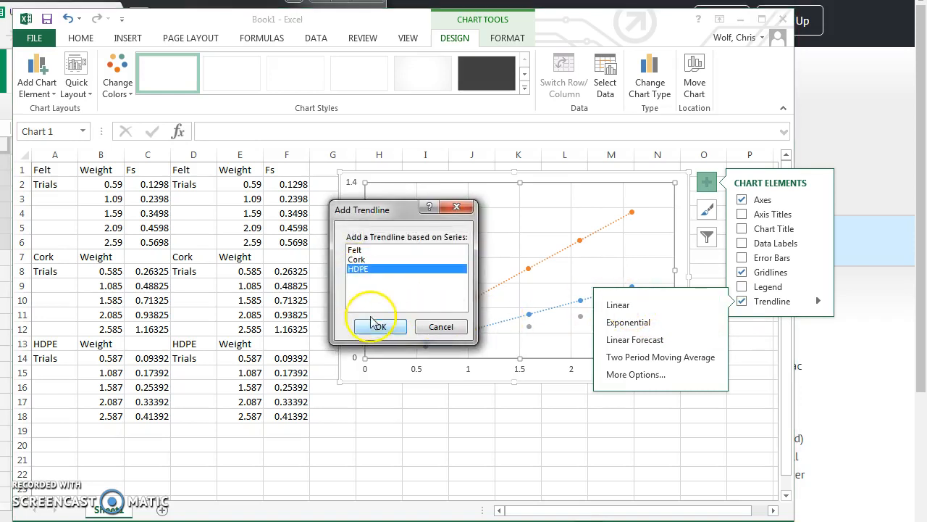
{"action": "left_click", "coordinate": [377, 326]}
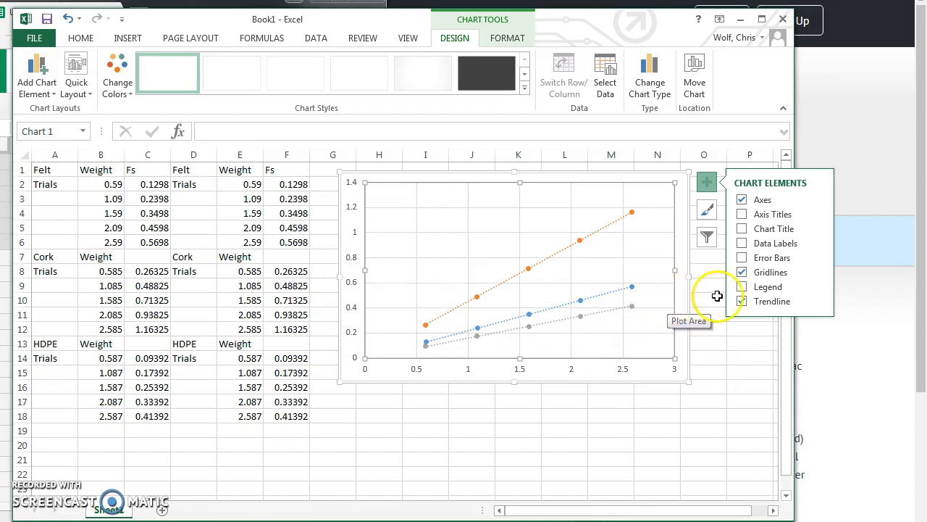
{"action": "left_click", "coordinate": [818, 302]}
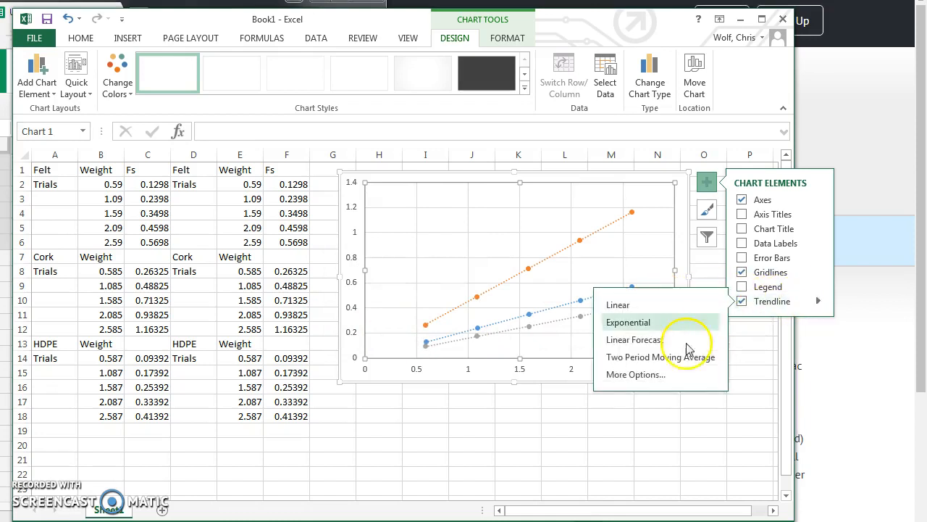
{"action": "left_click", "coordinate": [656, 375]}
Show the Felt trendline equation y = 0.22x - 3E-16 and move the chart left beside the data.
{"action": "left_click", "coordinate": [378, 324]}
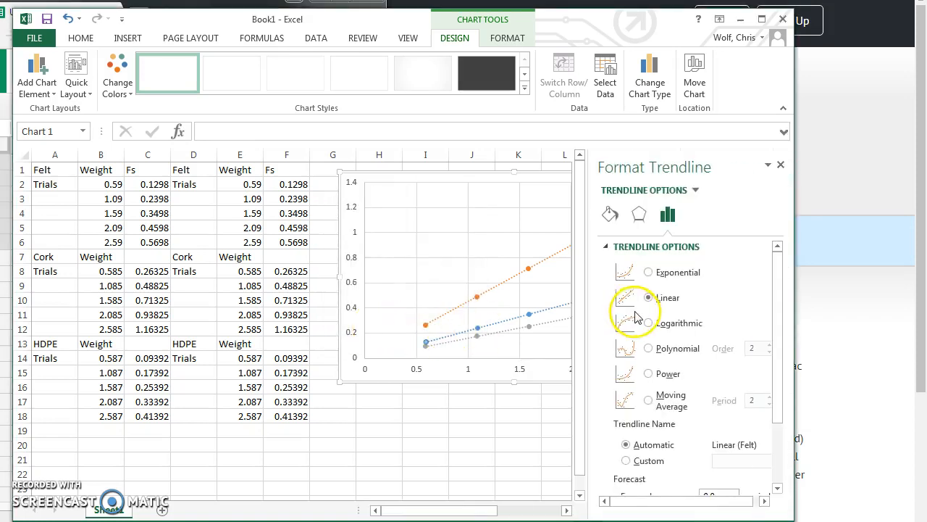
{"action": "scroll", "coordinate": [642, 282], "scroll_direction": "down", "scroll_amount": 3}
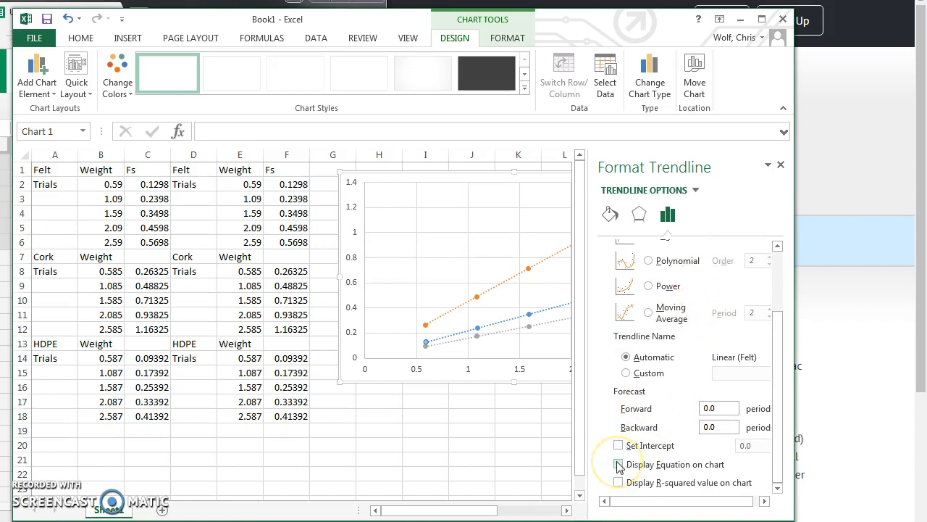
{"action": "left_click", "coordinate": [529, 205]}
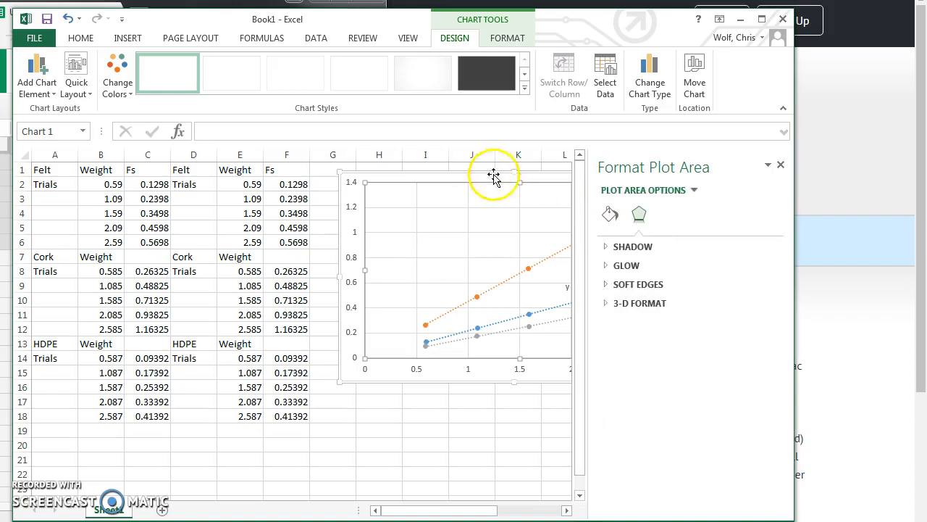
{"action": "left_click_drag", "start_coordinate": [451, 178], "coordinate": [283, 166]}
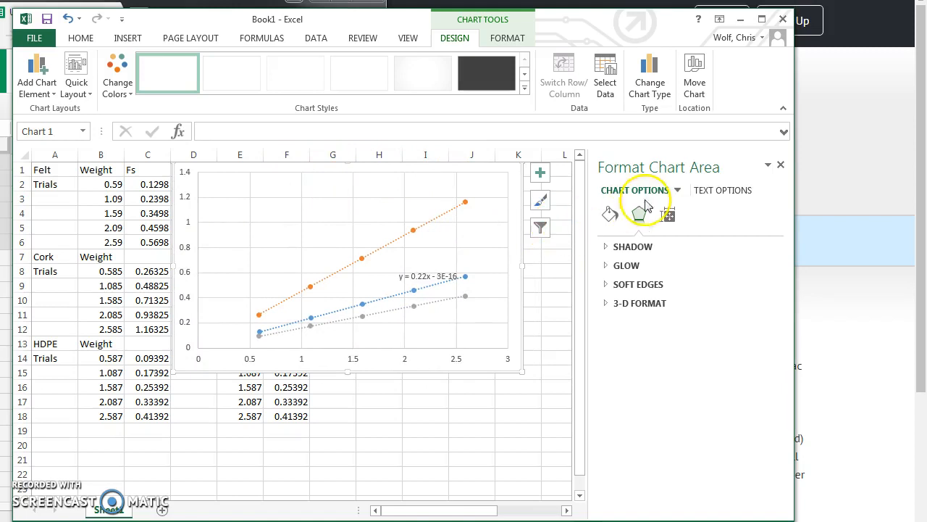
Show the HDPE trendline equation y = 0.16x on the chart.
{"action": "left_click", "coordinate": [768, 167]}
{"action": "left_click", "coordinate": [768, 167]}
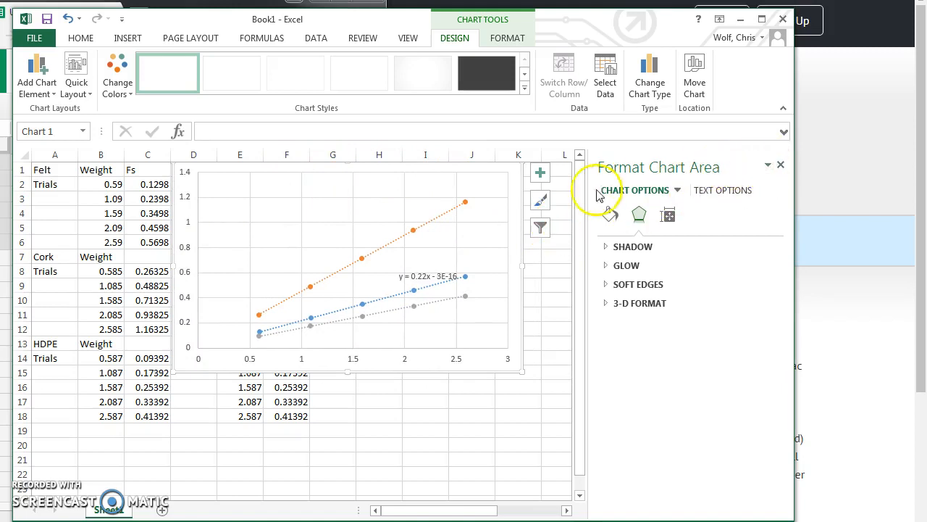
{"action": "left_click", "coordinate": [464, 298]}
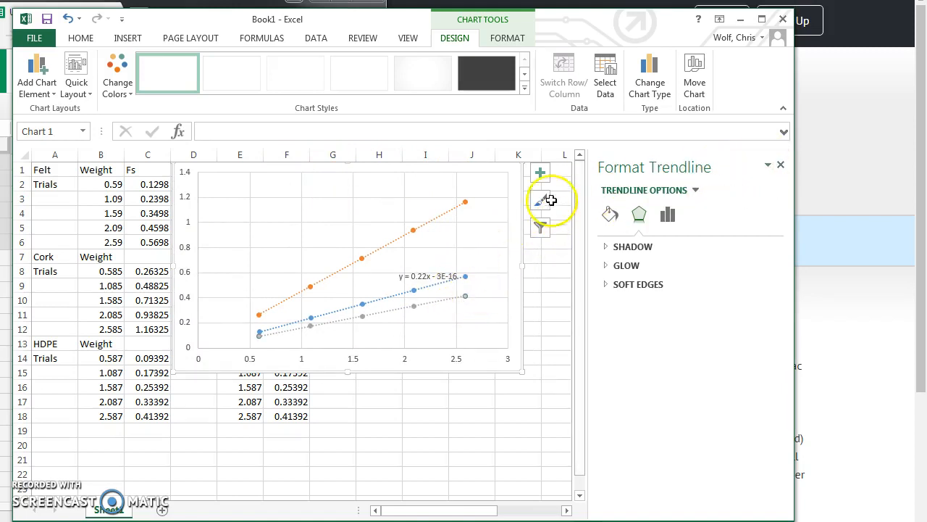
{"action": "left_click", "coordinate": [540, 173]}
{"action": "mouse_move", "coordinate": [654, 293]}
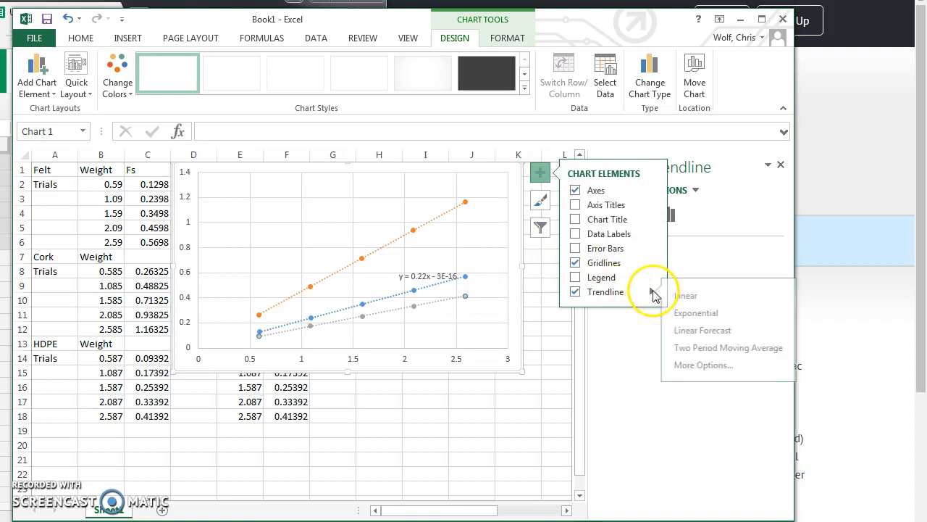
{"action": "left_click", "coordinate": [685, 364]}
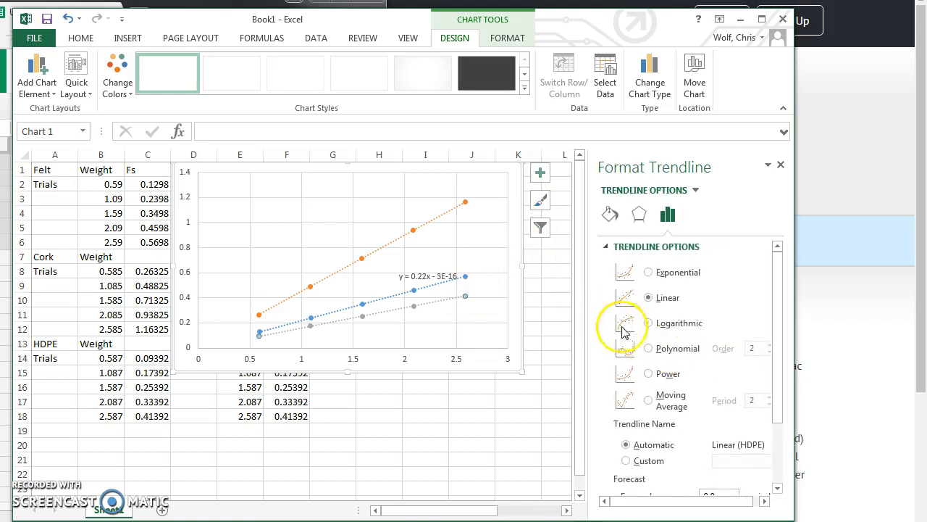
{"action": "scroll", "coordinate": [623, 431], "scroll_direction": "down", "scroll_amount": 3}
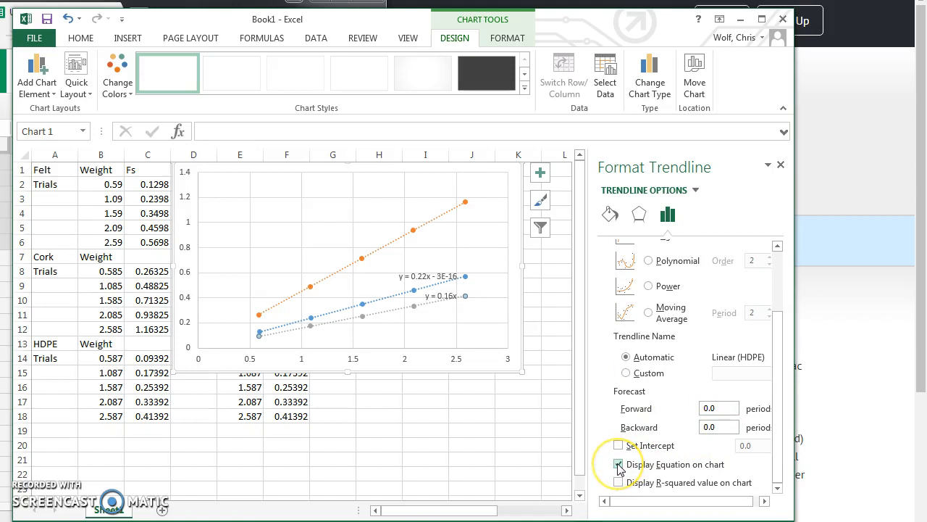
Remove all trendlines from the scatter chart.
{"action": "left_click", "coordinate": [429, 221]}
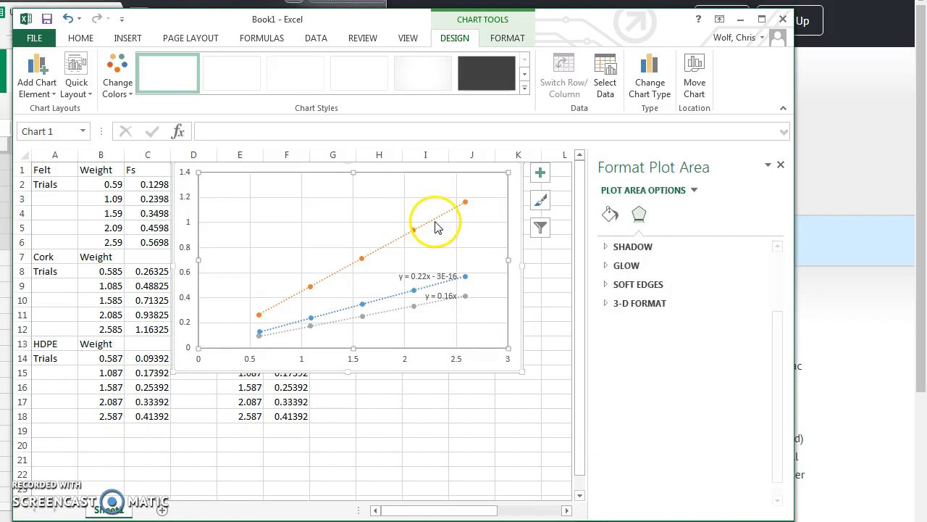
{"action": "left_click", "coordinate": [540, 172]}
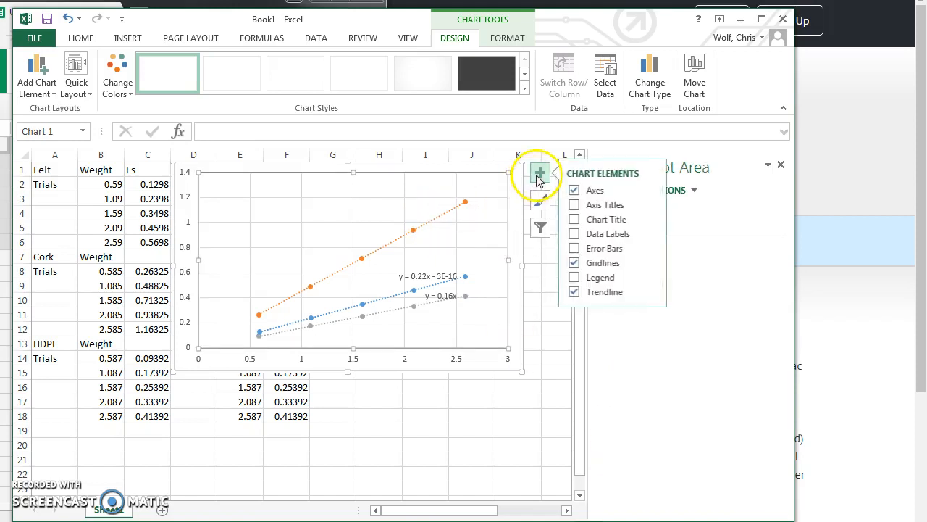
{"action": "left_click", "coordinate": [634, 297]}
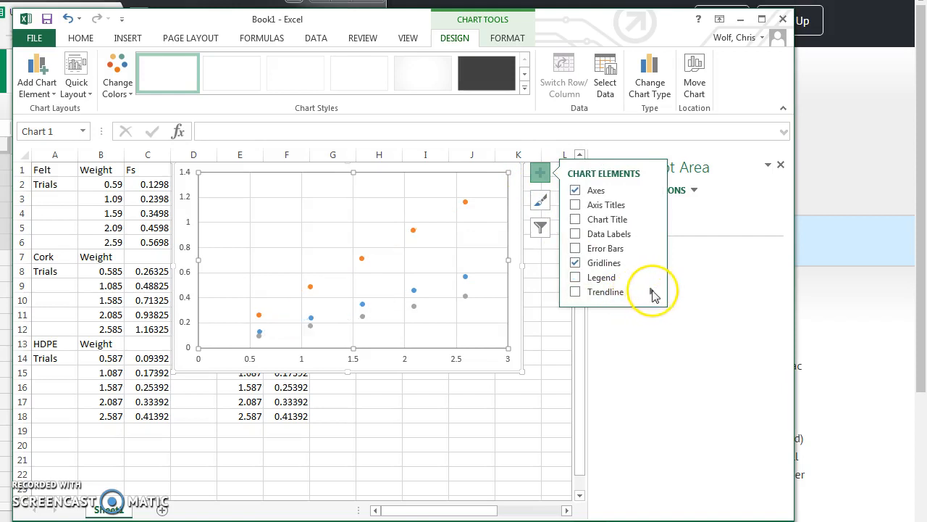
Add a single linear trendline to the Felt series and bring up its Format Trendline options.
{"action": "left_click", "coordinate": [650, 292]}
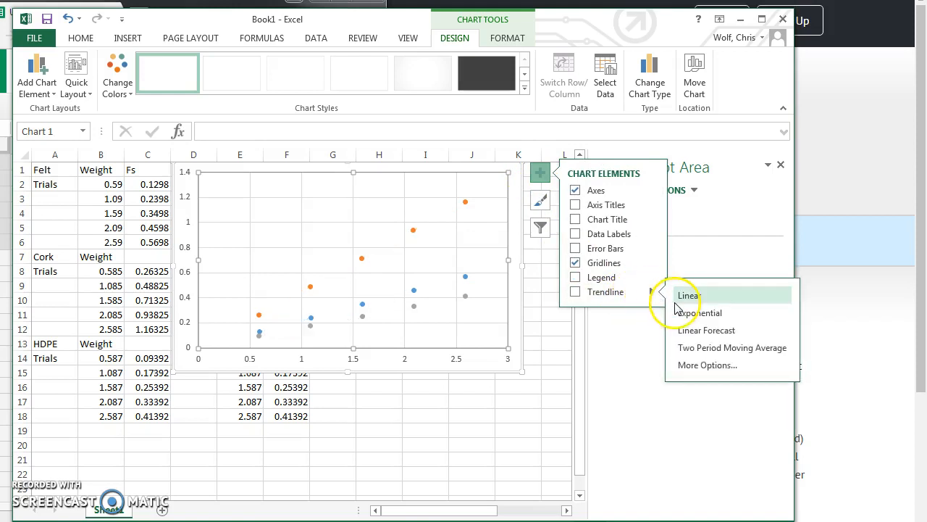
{"action": "left_click", "coordinate": [685, 365]}
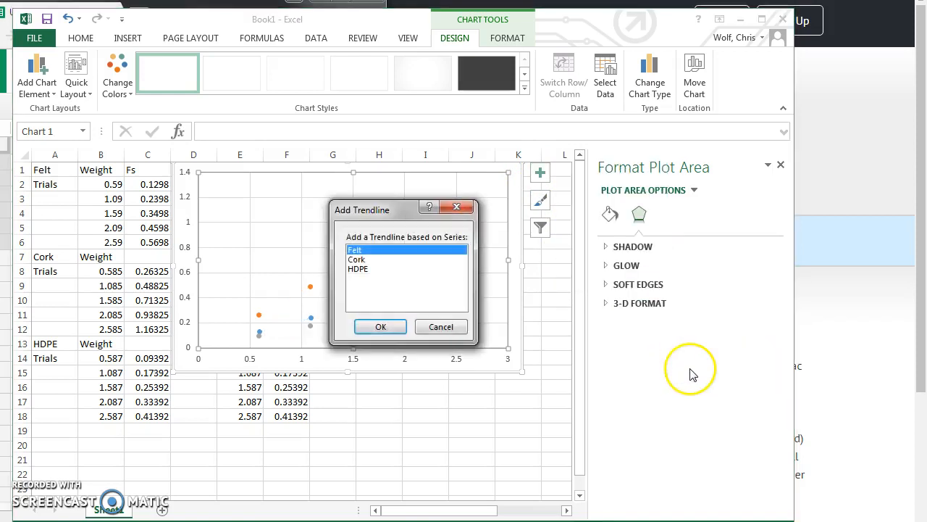
{"action": "left_click", "coordinate": [380, 326]}
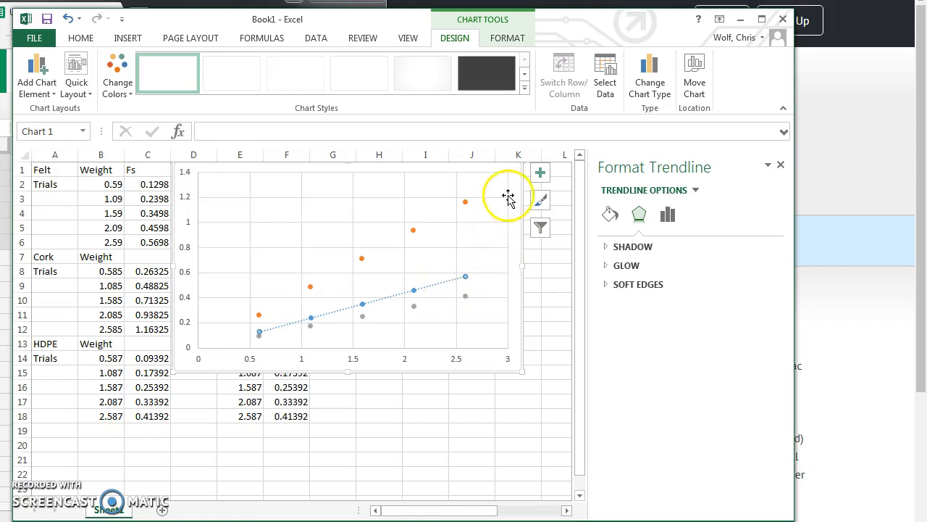
{"action": "left_click", "coordinate": [540, 174]}
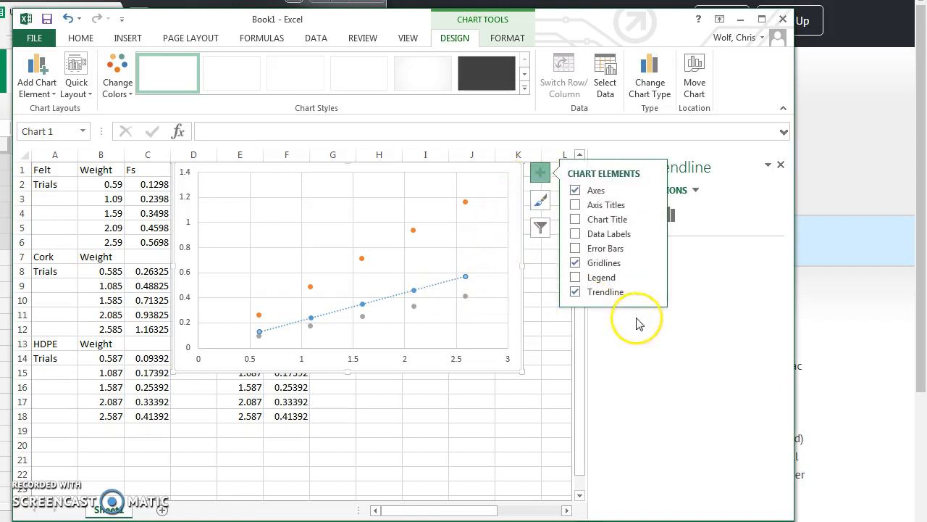
{"action": "left_click", "coordinate": [651, 292]}
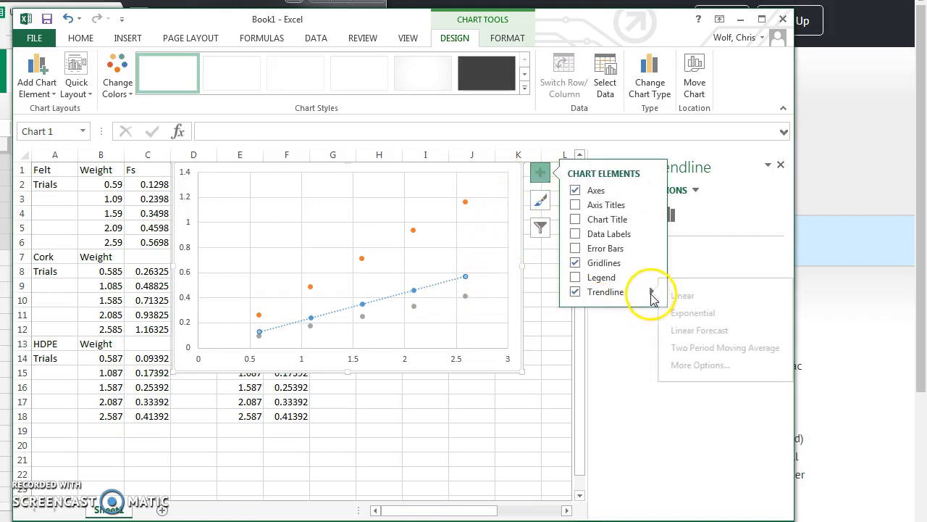
{"action": "left_click", "coordinate": [688, 365]}
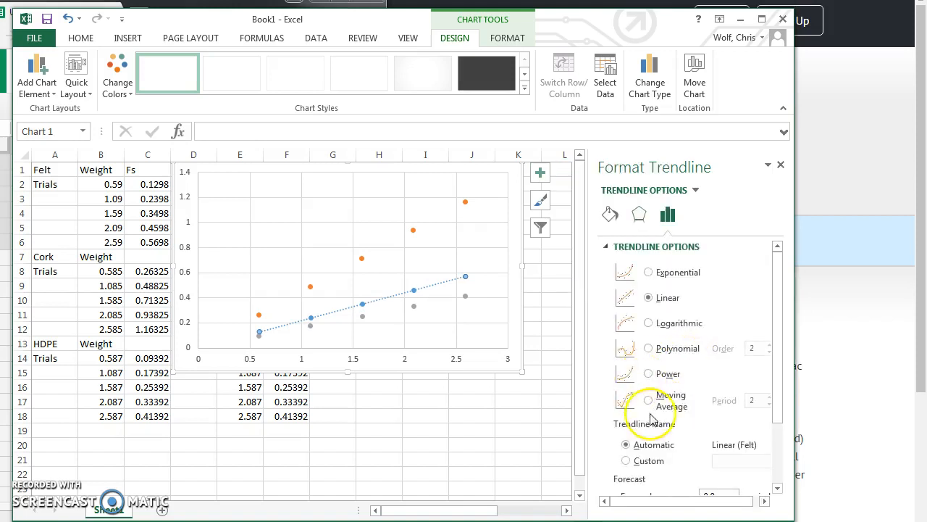
{"action": "scroll", "coordinate": [627, 413], "scroll_direction": "down", "scroll_amount": 3}
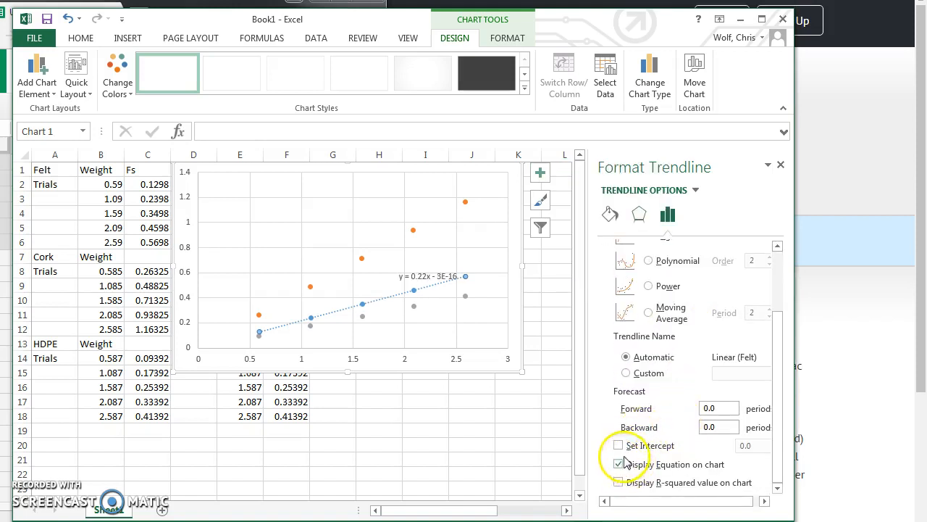